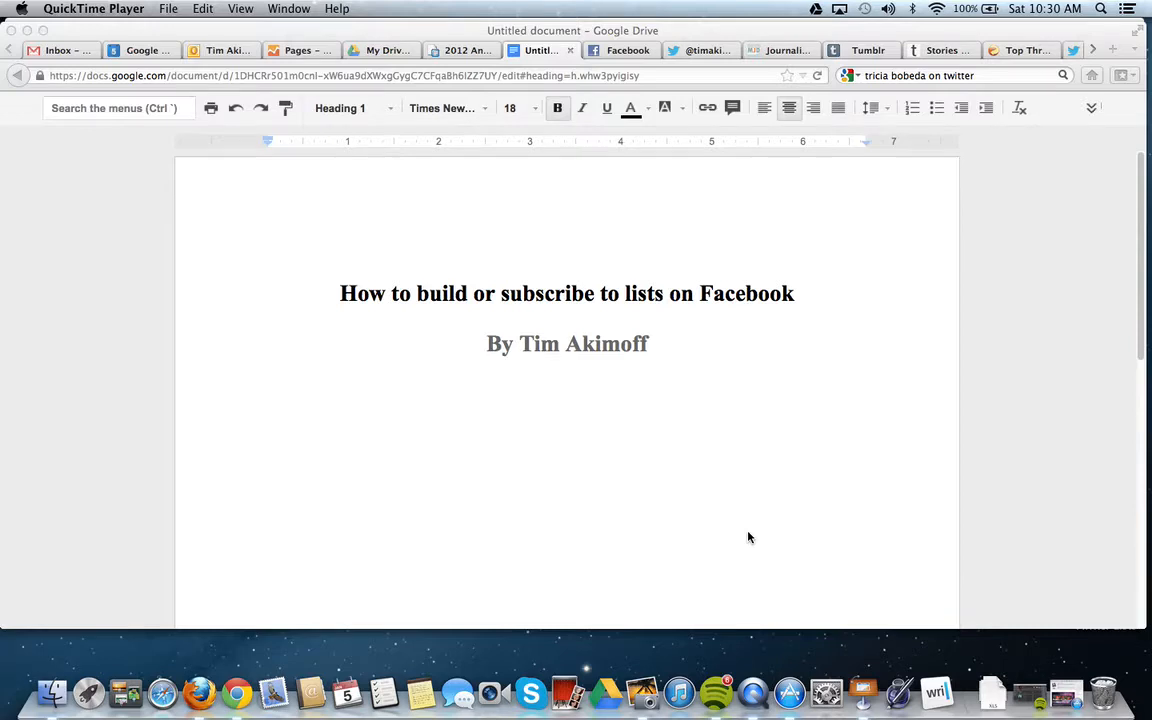
Switch to Facebook, show the Interests overview, and open the Add Interests page.
left_click(625, 52)
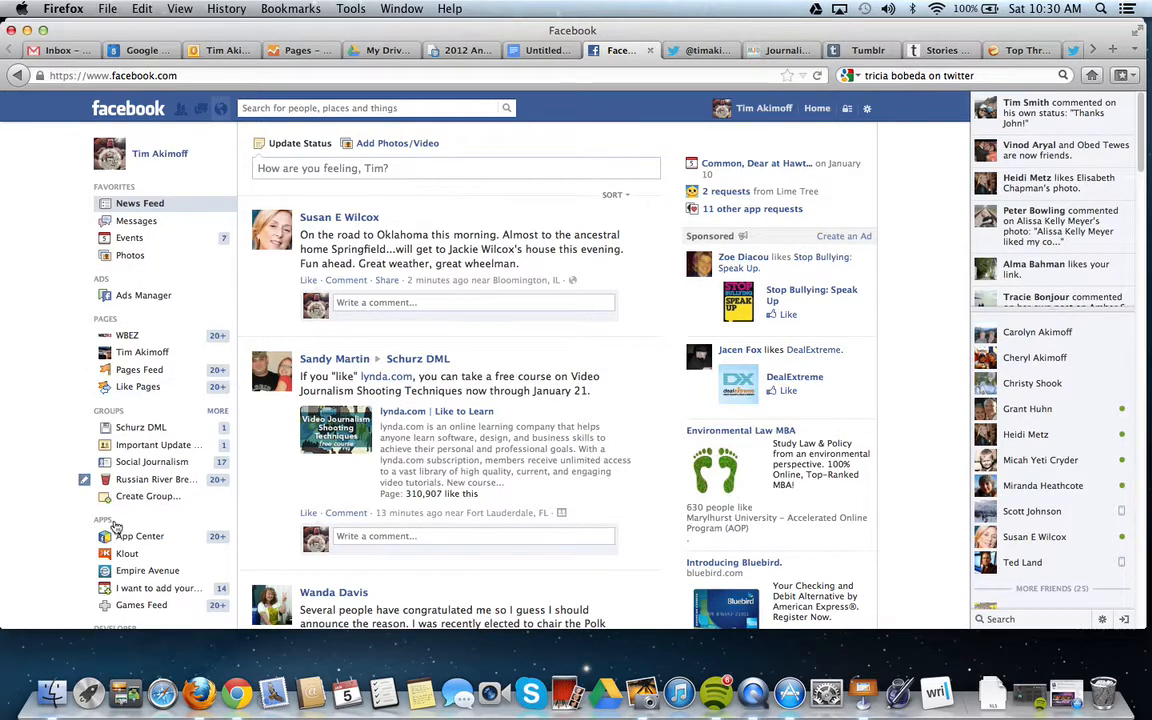
scroll(68, 534, "down", 5)
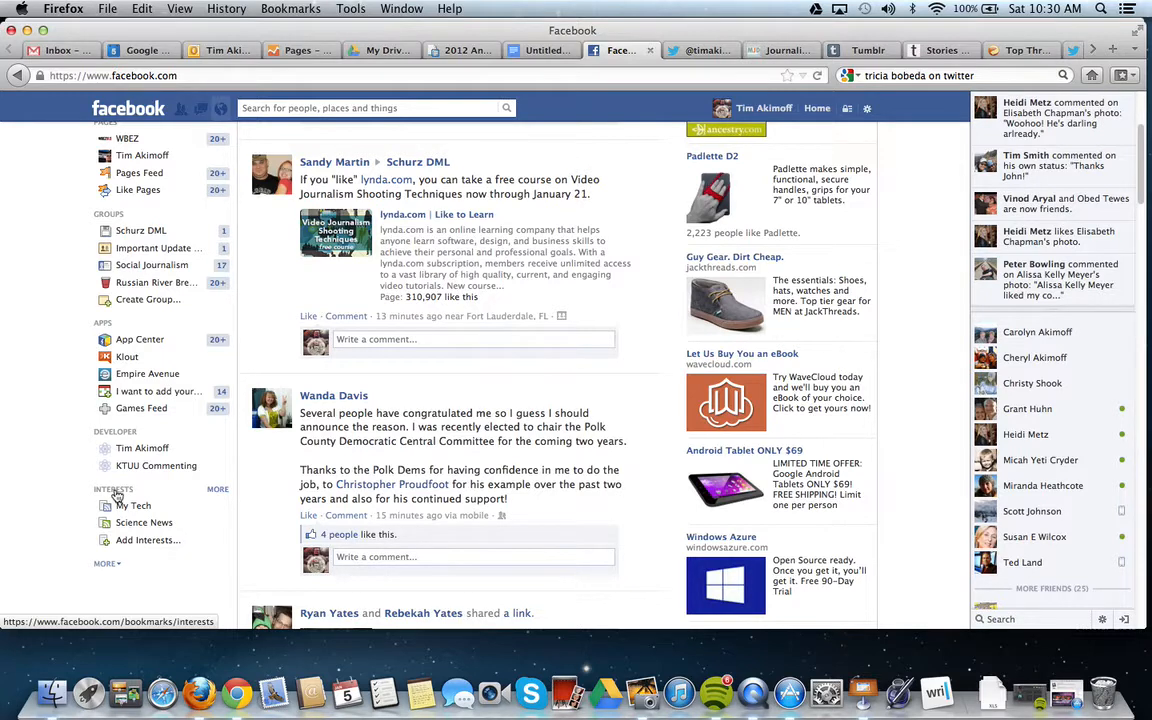
left_click(116, 491)
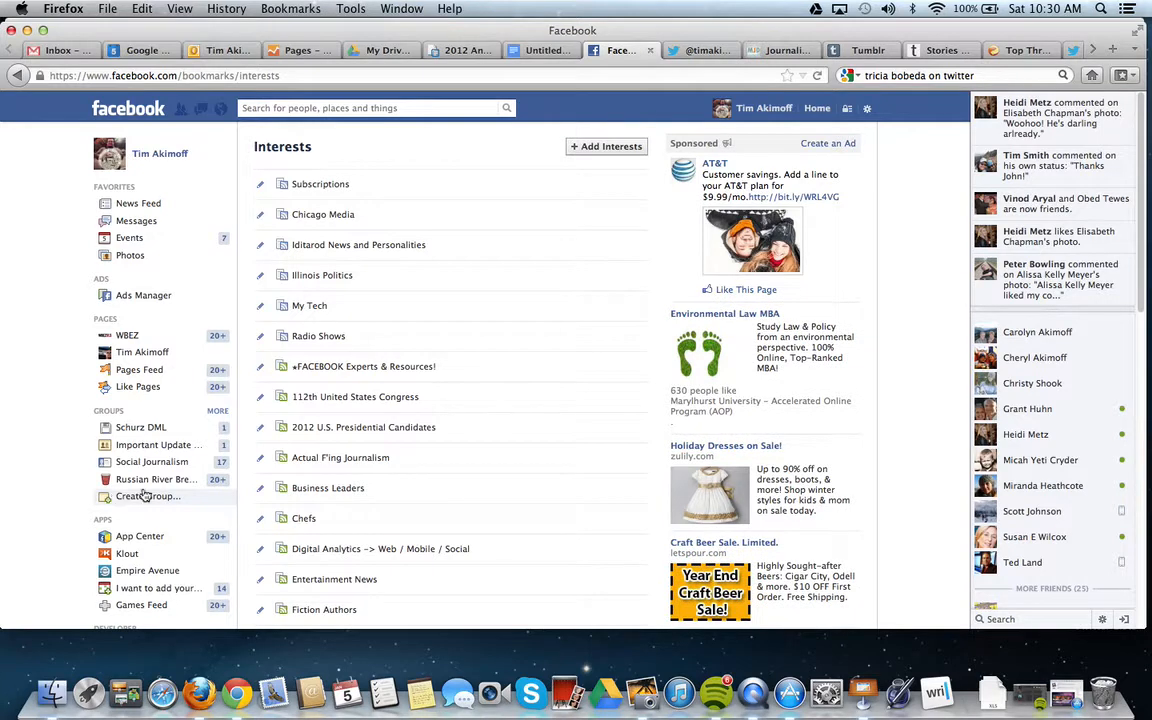
left_click(604, 149)
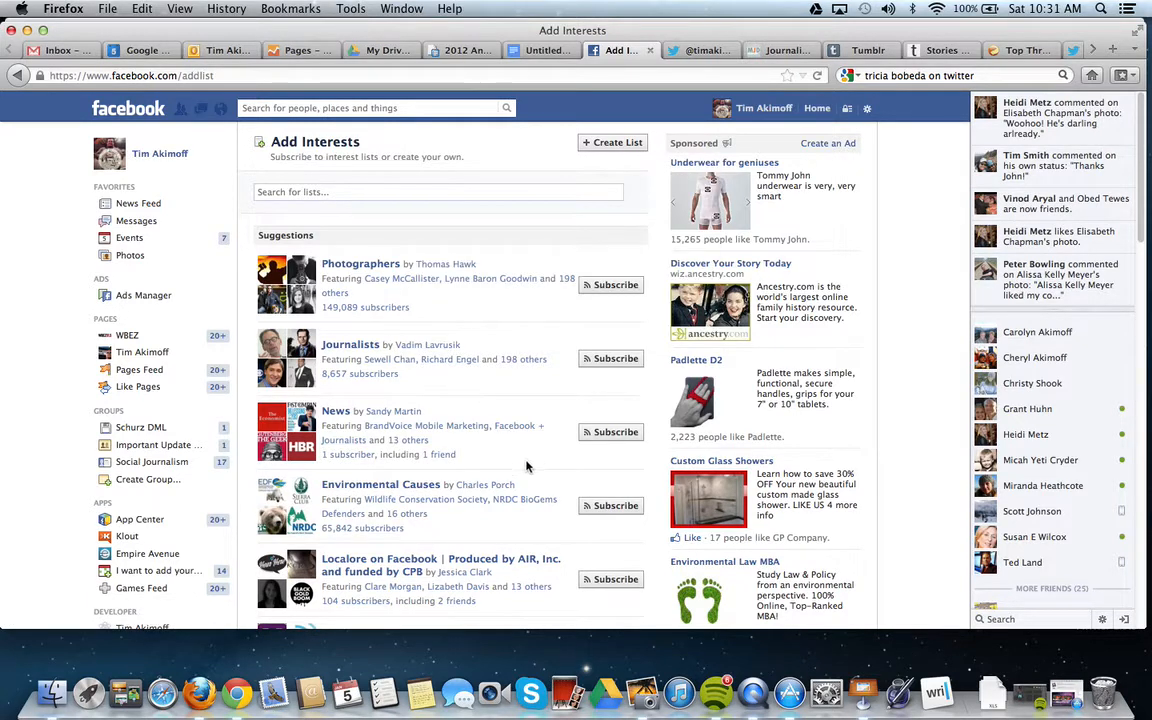
Browse the suggested interest lists and subscribe to the Journalists list.
scroll(535, 480, "down", 5)
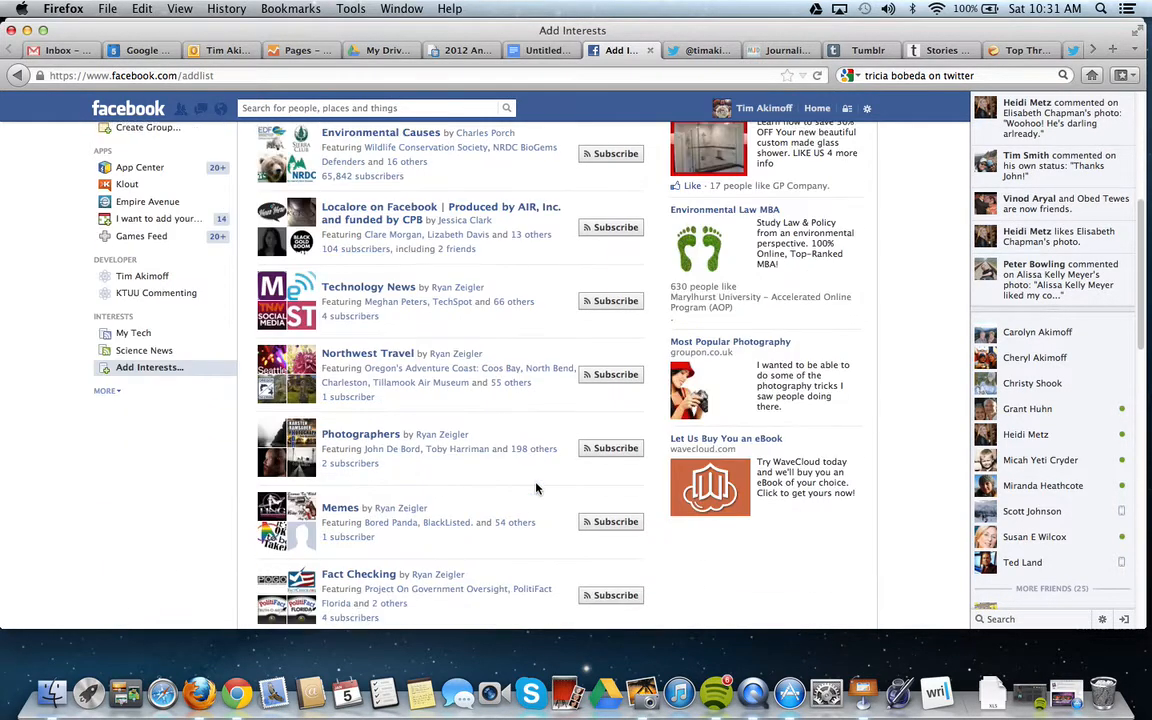
scroll(535, 488, "down", 9)
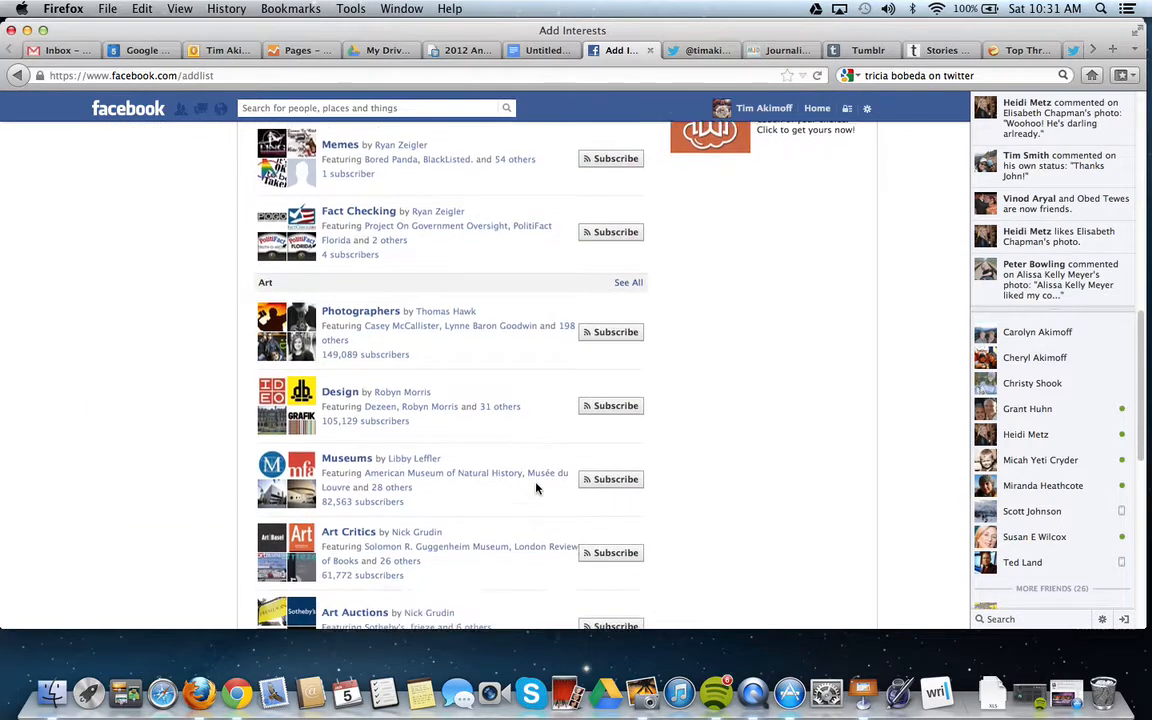
scroll(535, 488, "down", 6)
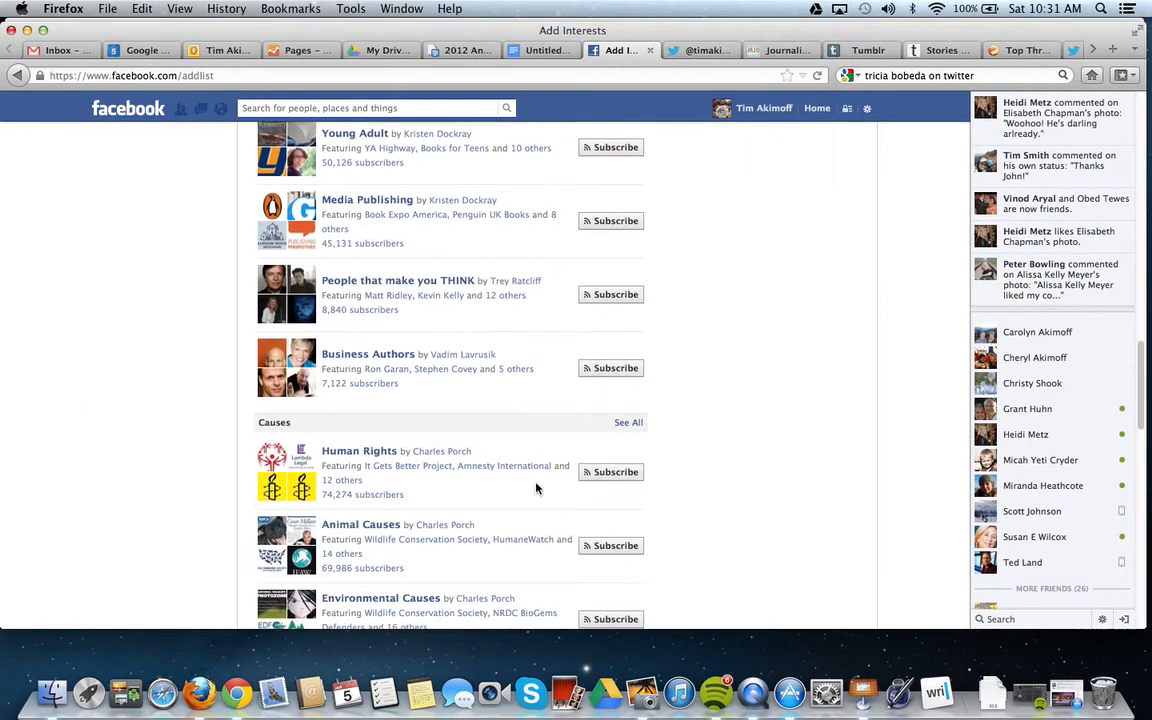
scroll(535, 488, "down", 9)
scroll(535, 488, "up", 20)
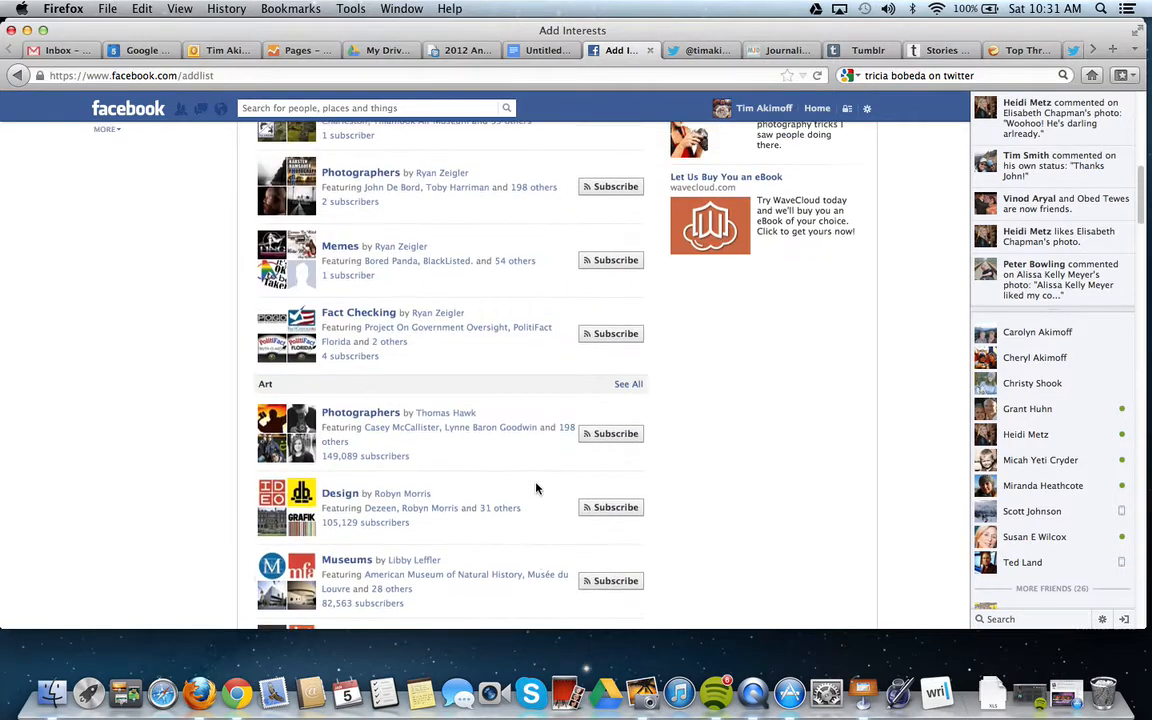
scroll(535, 488, "up", 15)
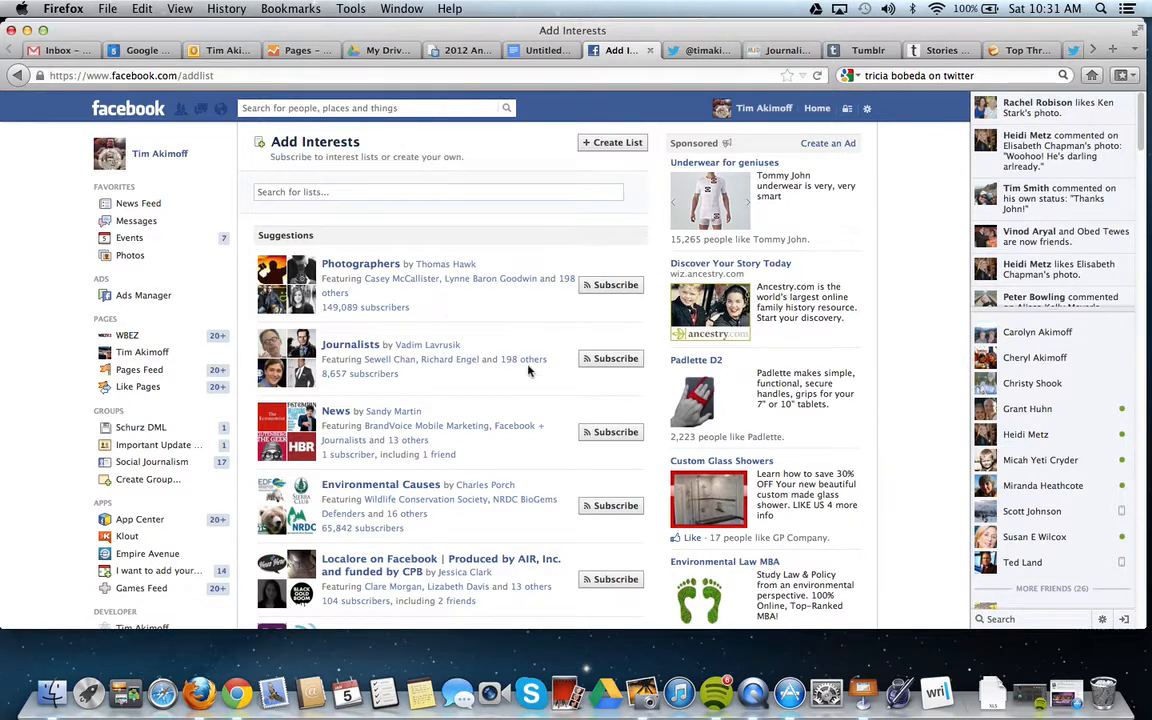
left_click(612, 361)
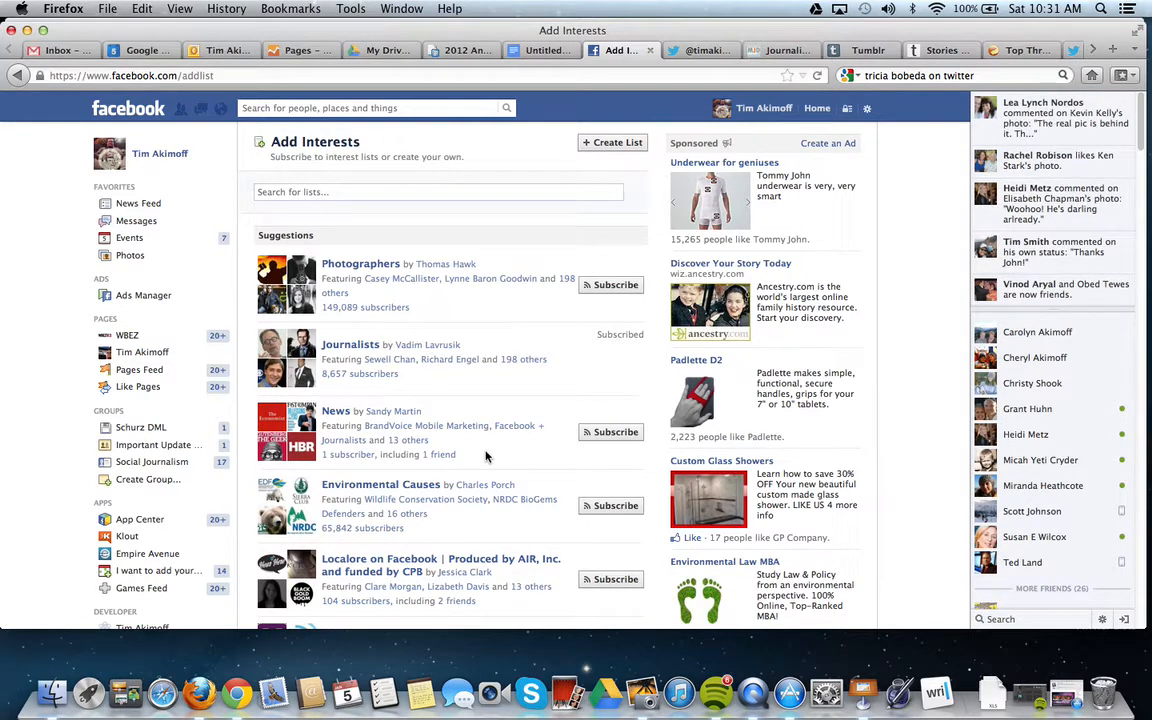
Start creating a new interest list and browse the liked pages that can be featured in it.
left_click(613, 145)
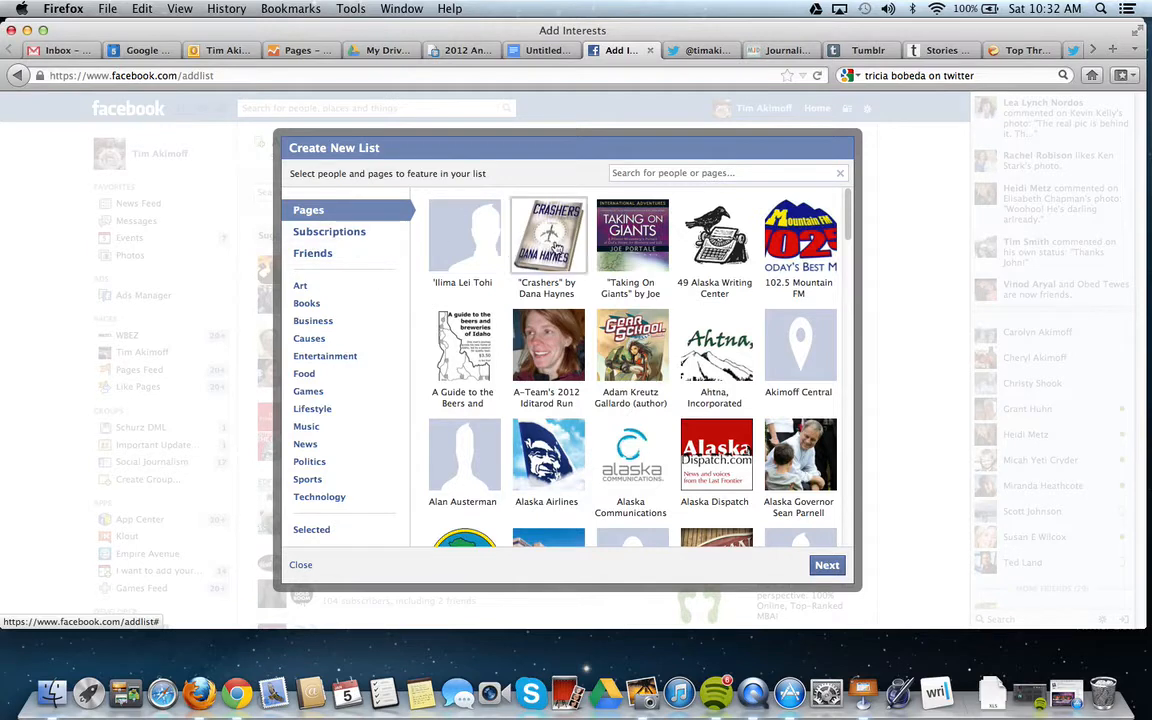
scroll(625, 458, "down", 10)
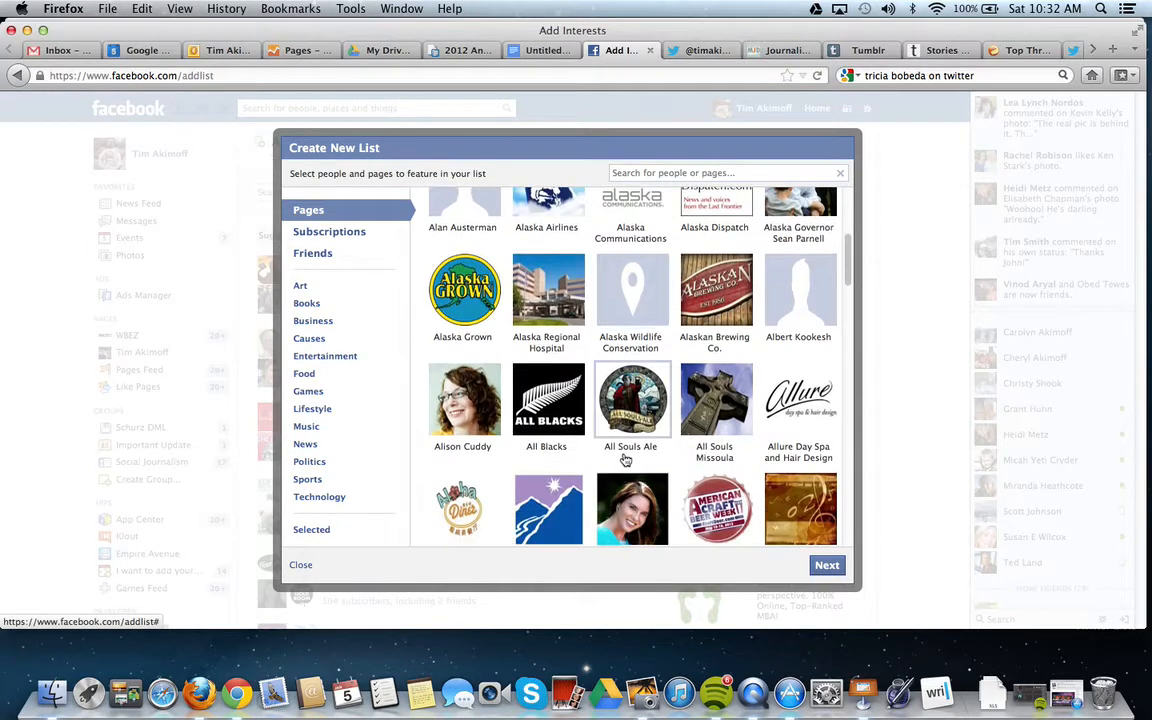
scroll(626, 459, "down", 5)
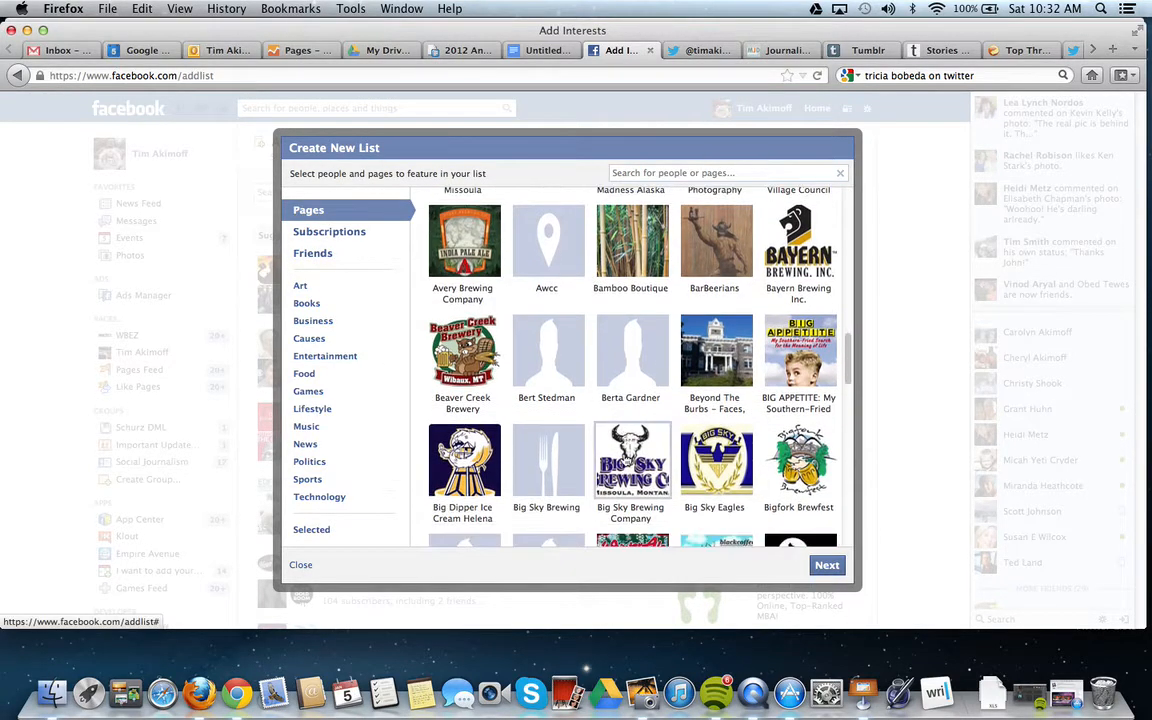
scroll(625, 458, "down", 10)
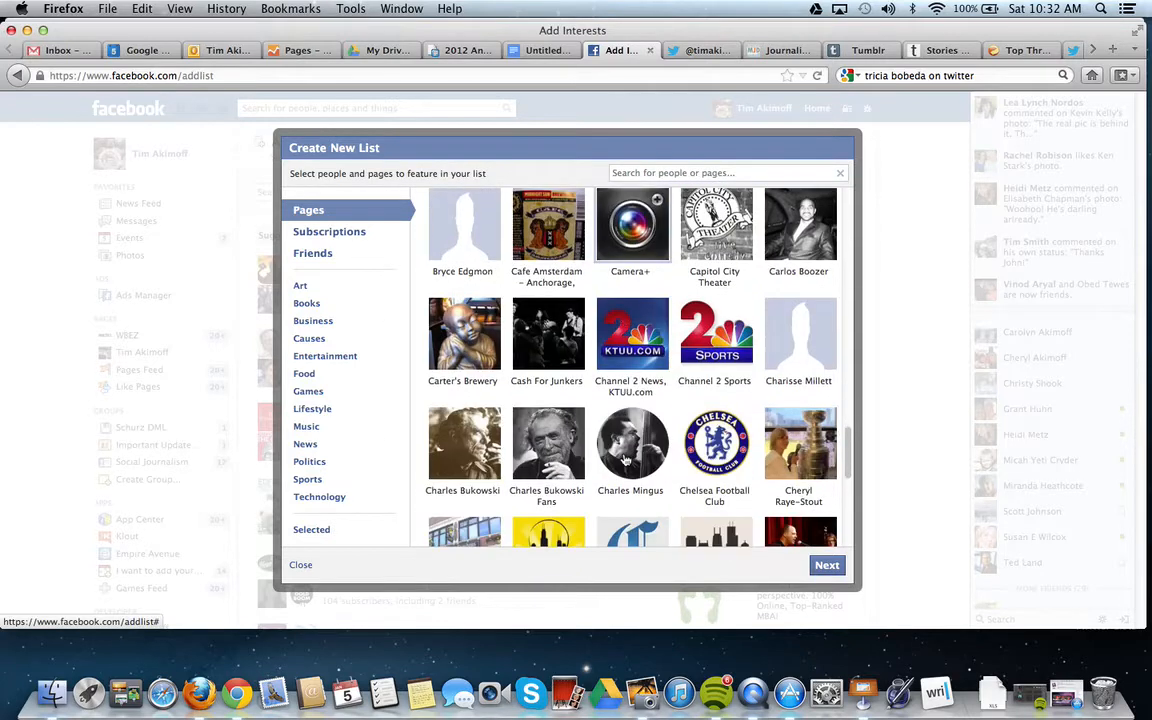
scroll(625, 458, "down", 1)
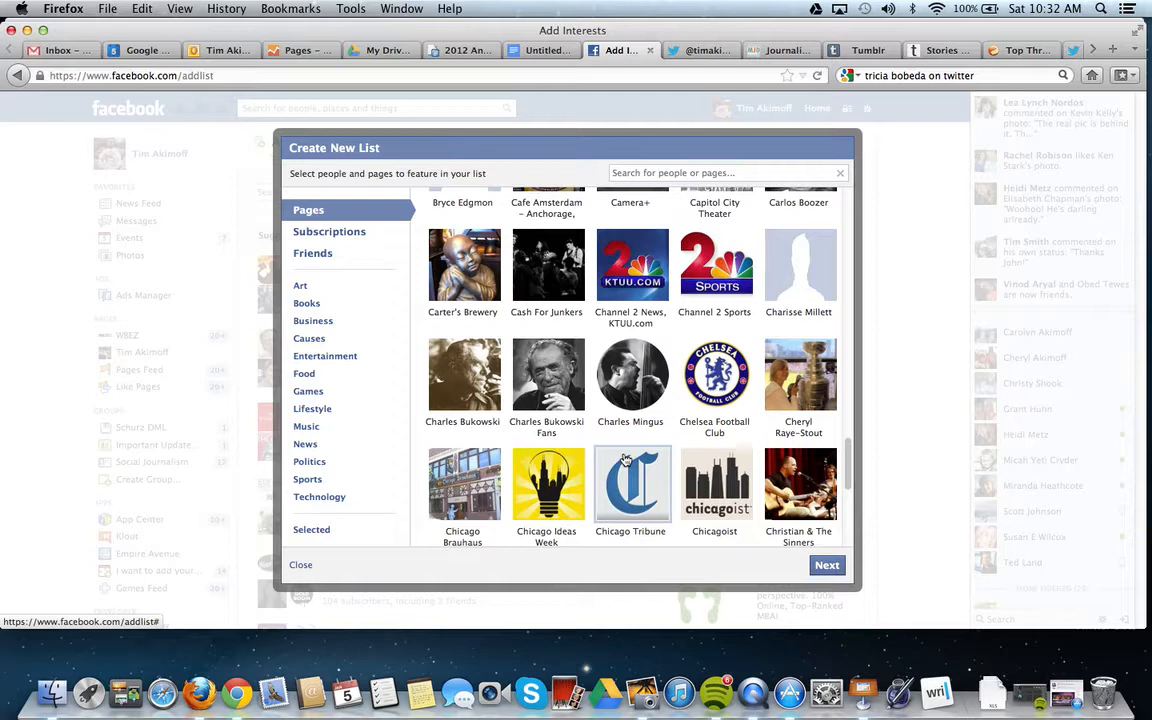
scroll(652, 429, "down", 4)
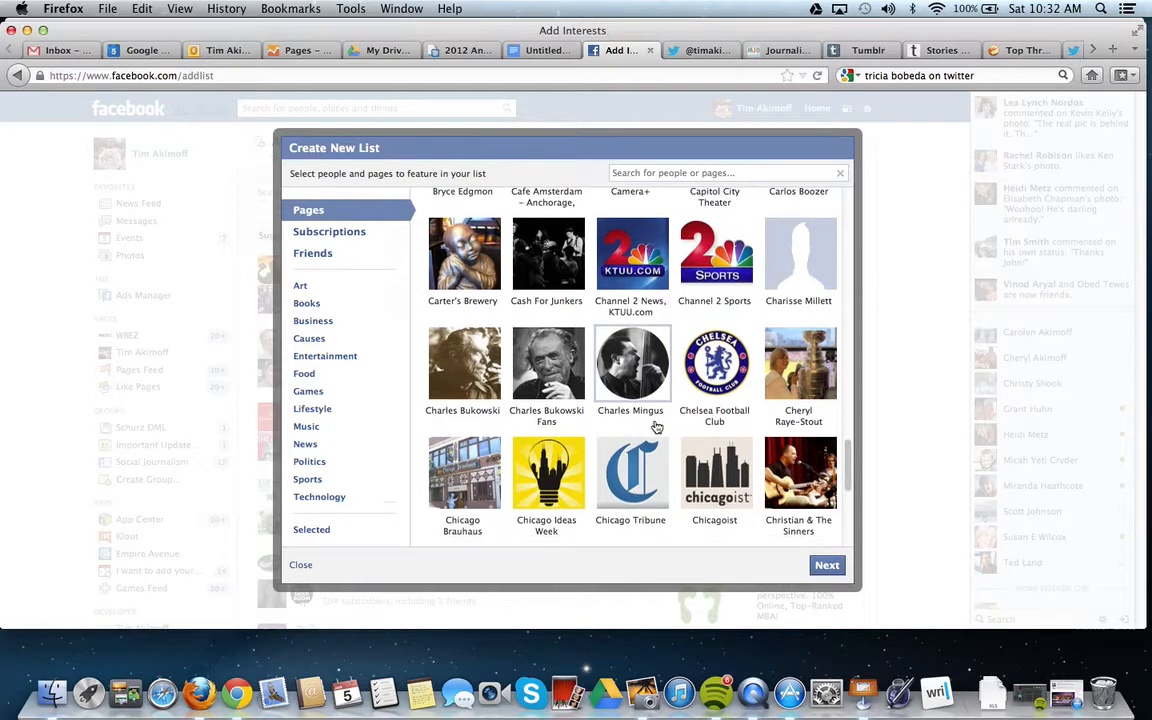
scroll(656, 427, "down", 4)
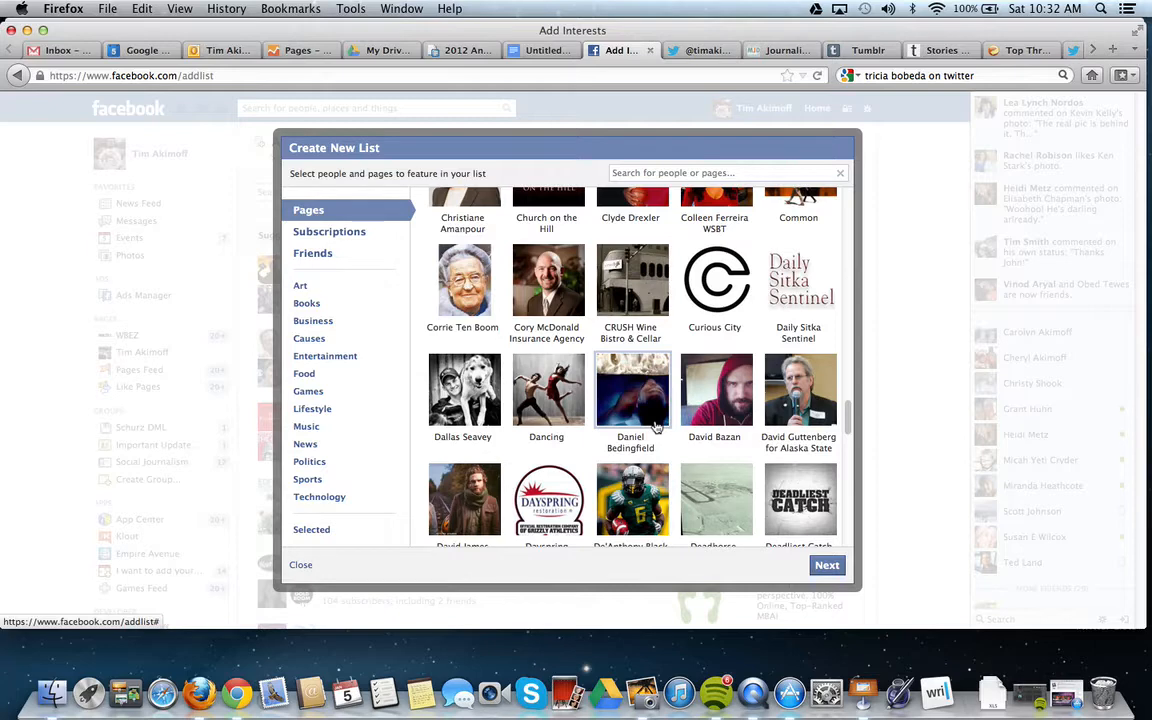
scroll(656, 427, "up", 10)
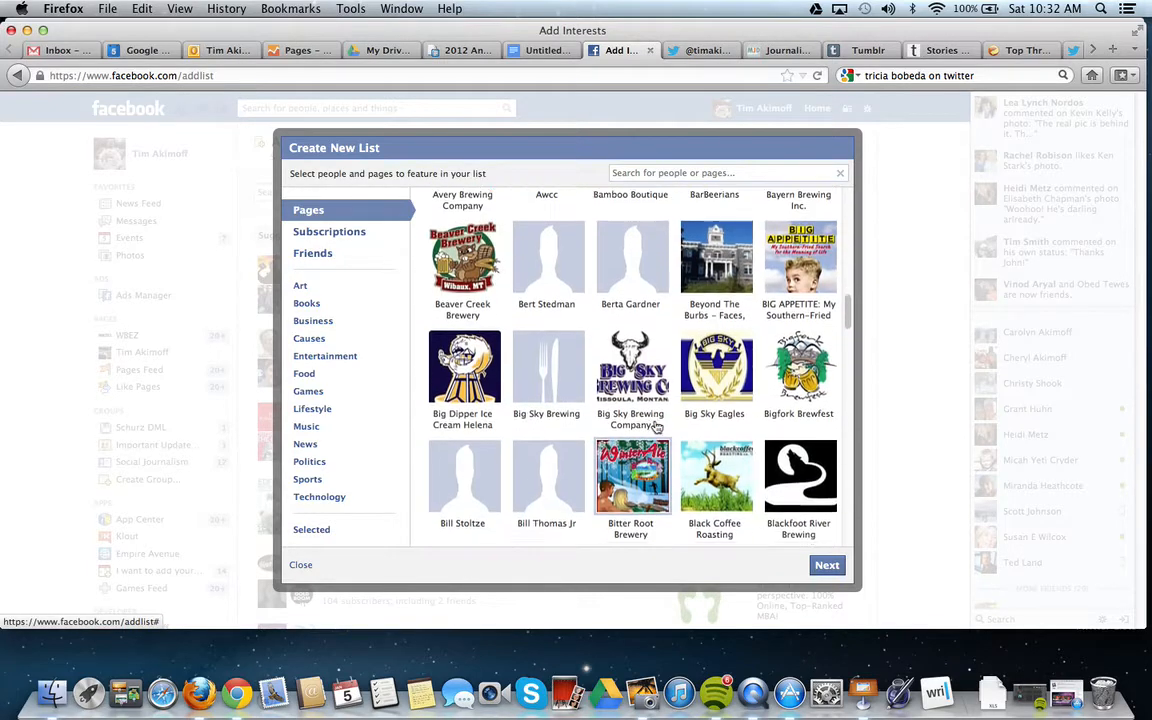
scroll(656, 427, "up", 10)
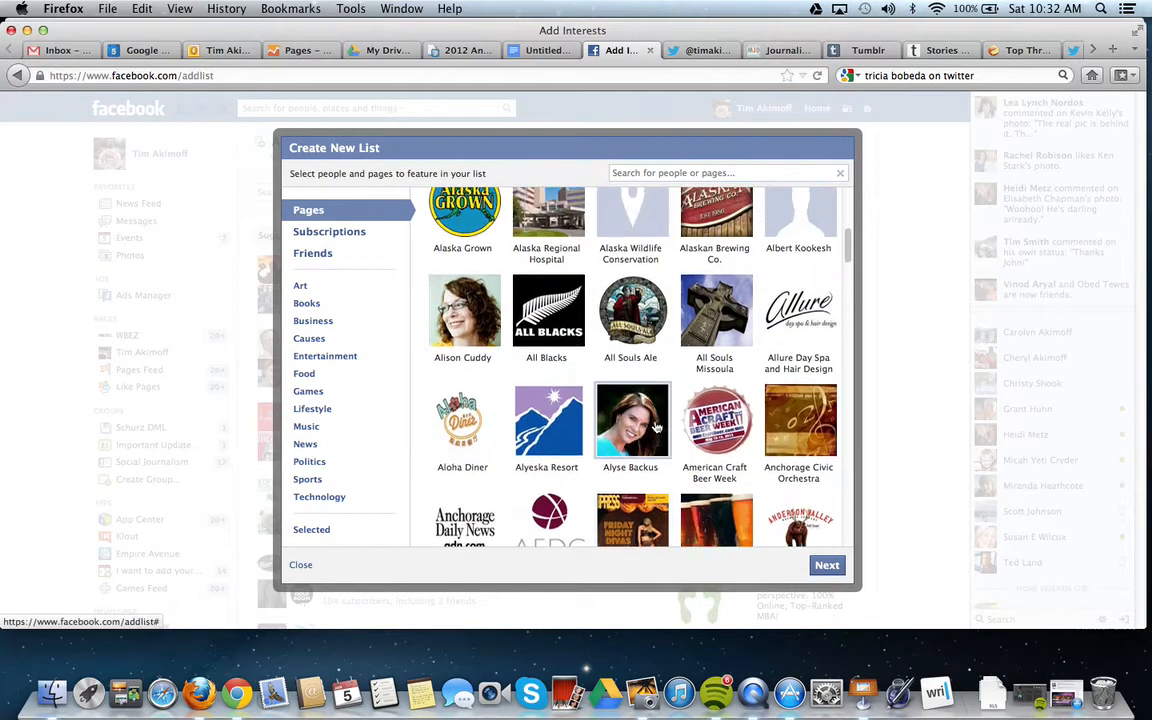
Select five pages for the new list, including Alaska Airlines, view its name and visibility options, and close it without saving.
left_click(465, 240)
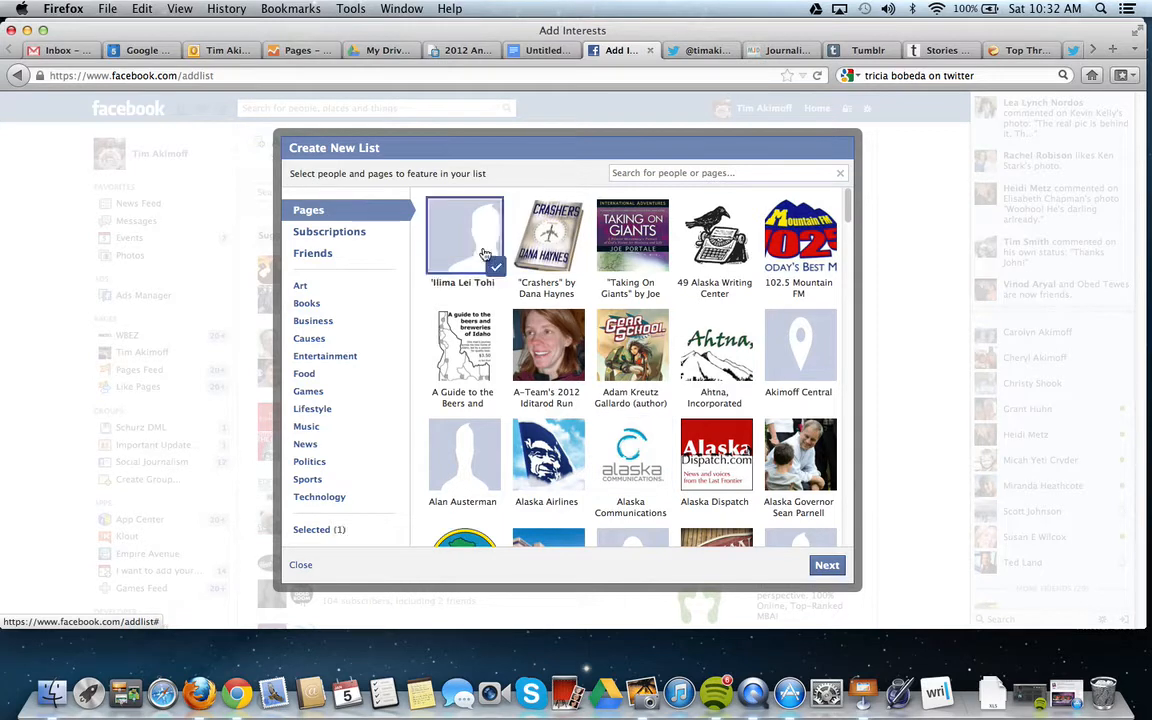
left_click(641, 256)
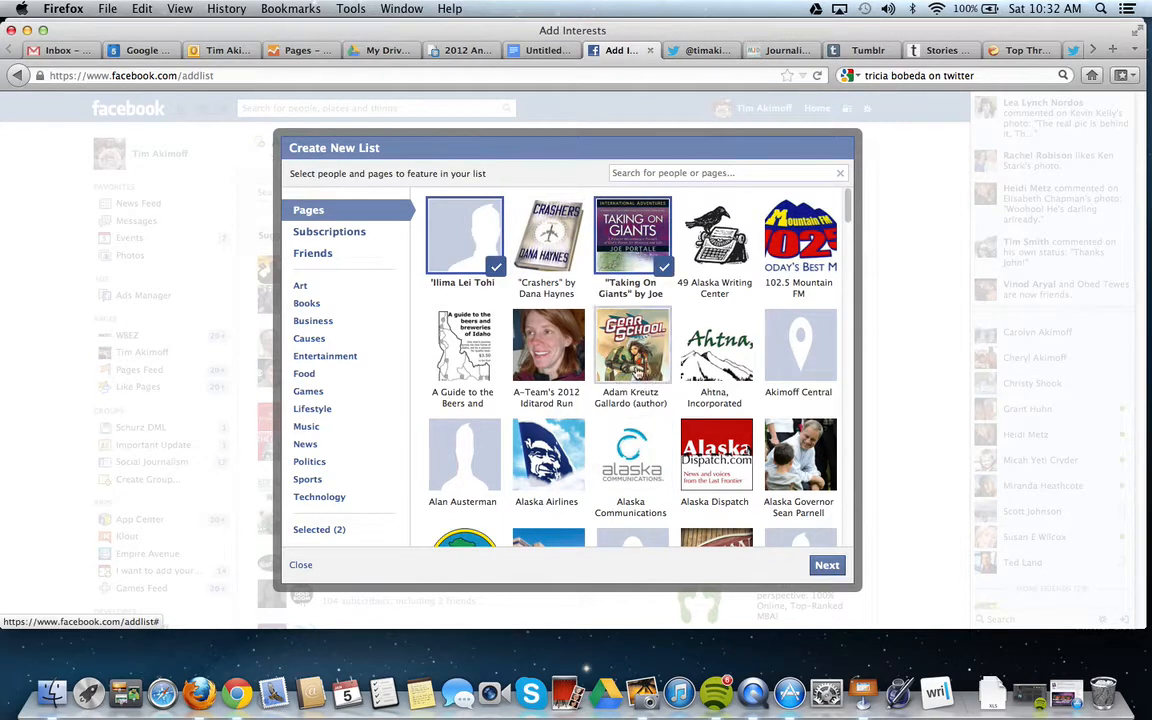
left_click(631, 345)
left_click(568, 447)
left_click(465, 458)
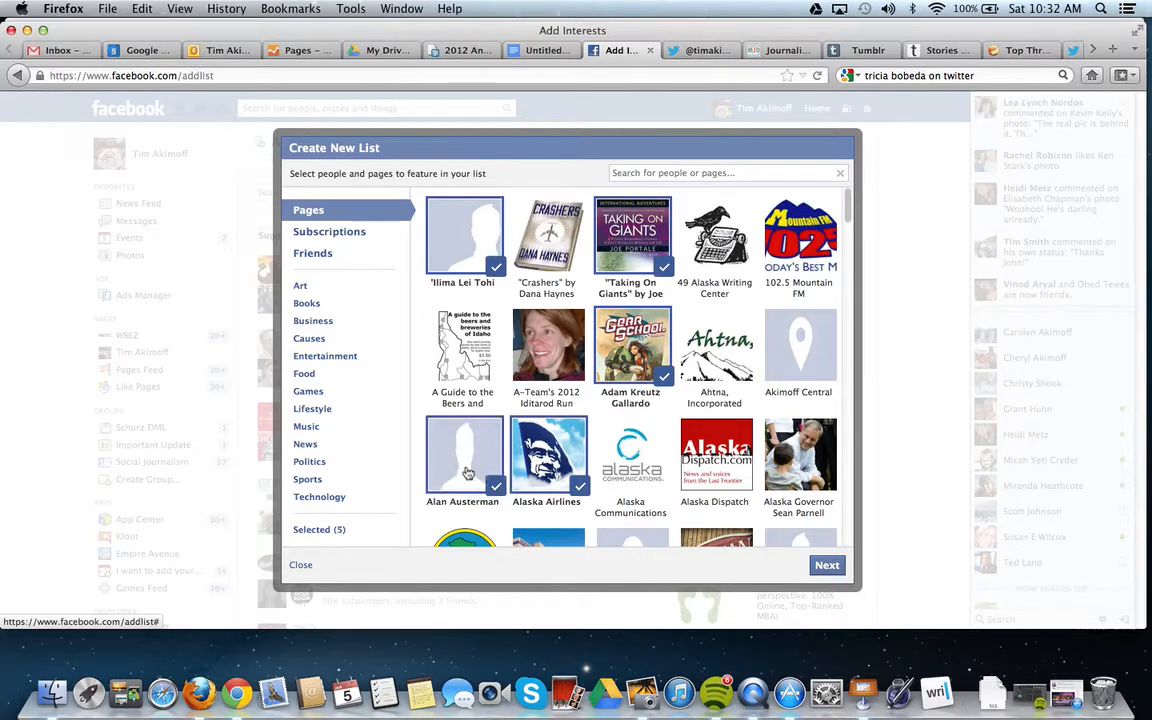
left_click(829, 567)
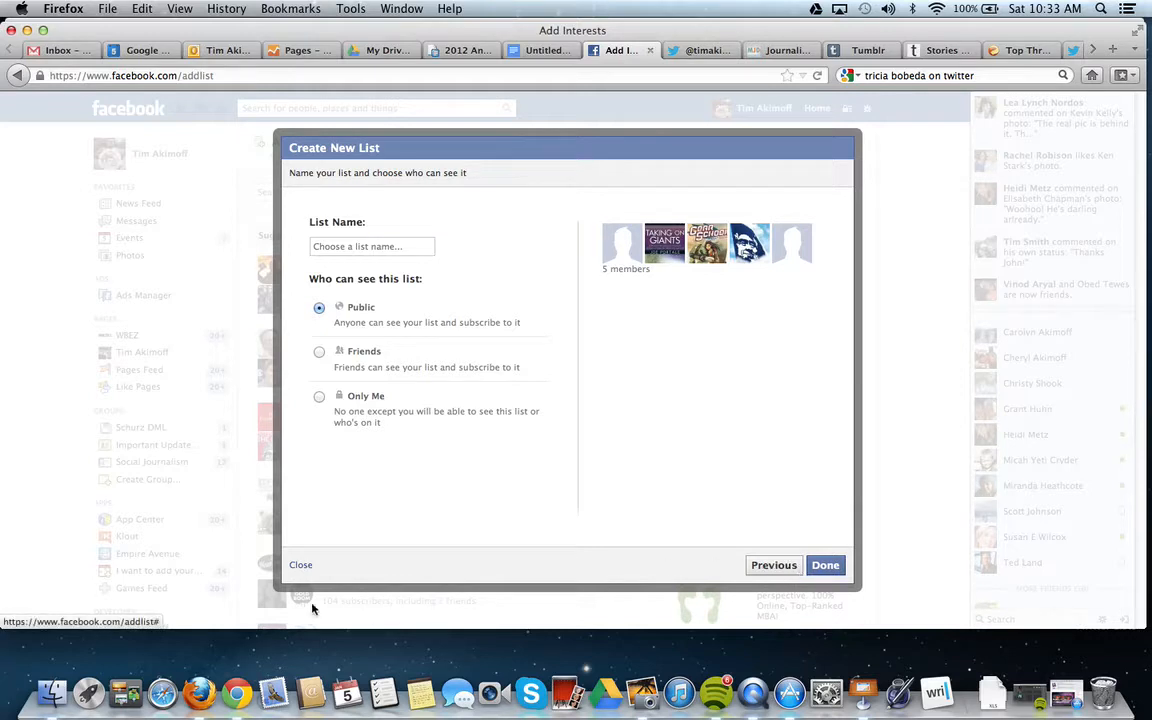
left_click(301, 567)
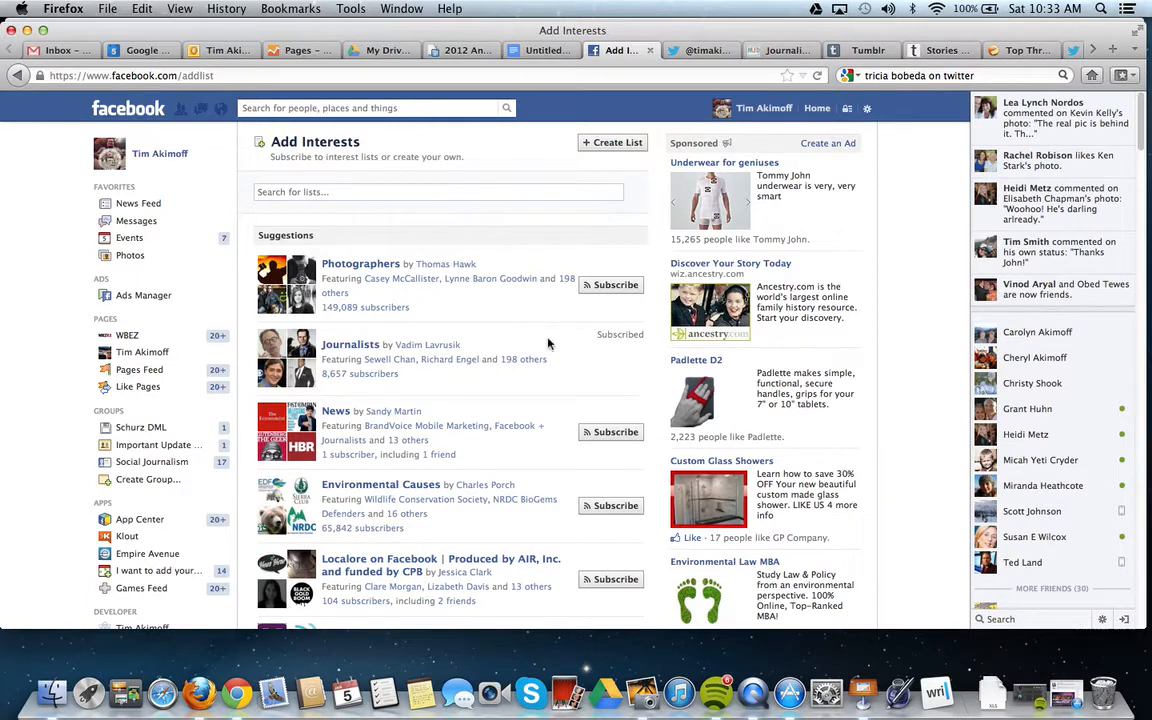
Go to the account's own profile and open its full friends list.
scroll(509, 463, "down", 3)
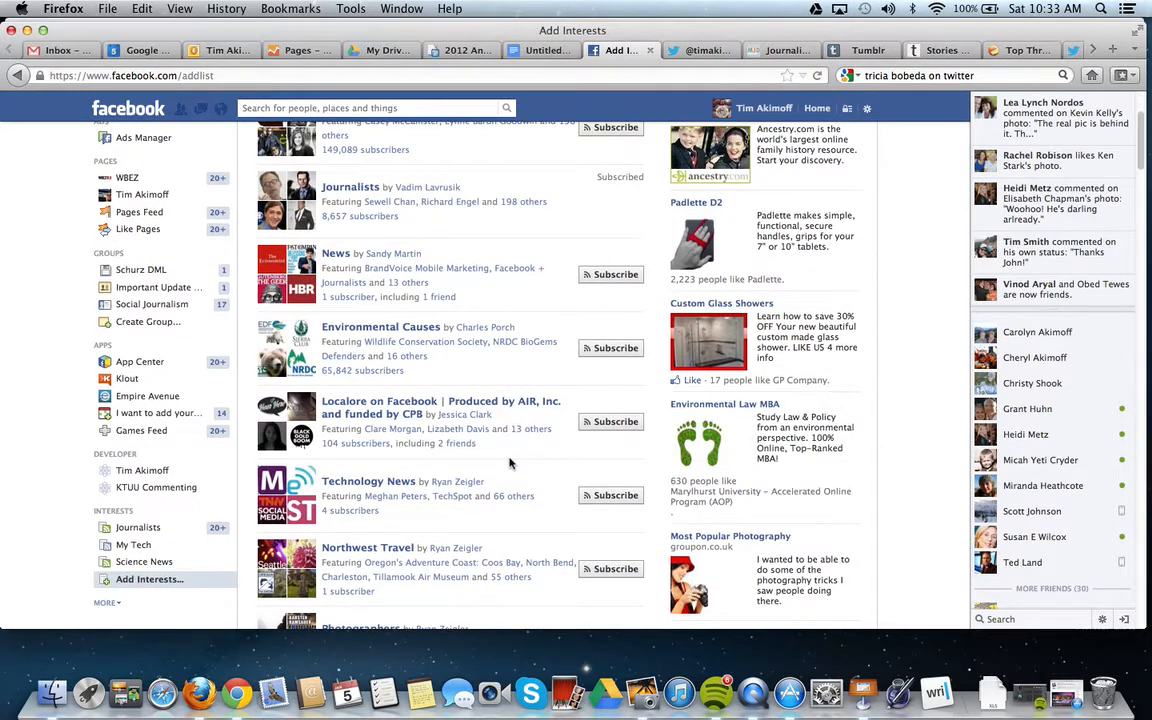
scroll(509, 463, "up", 3)
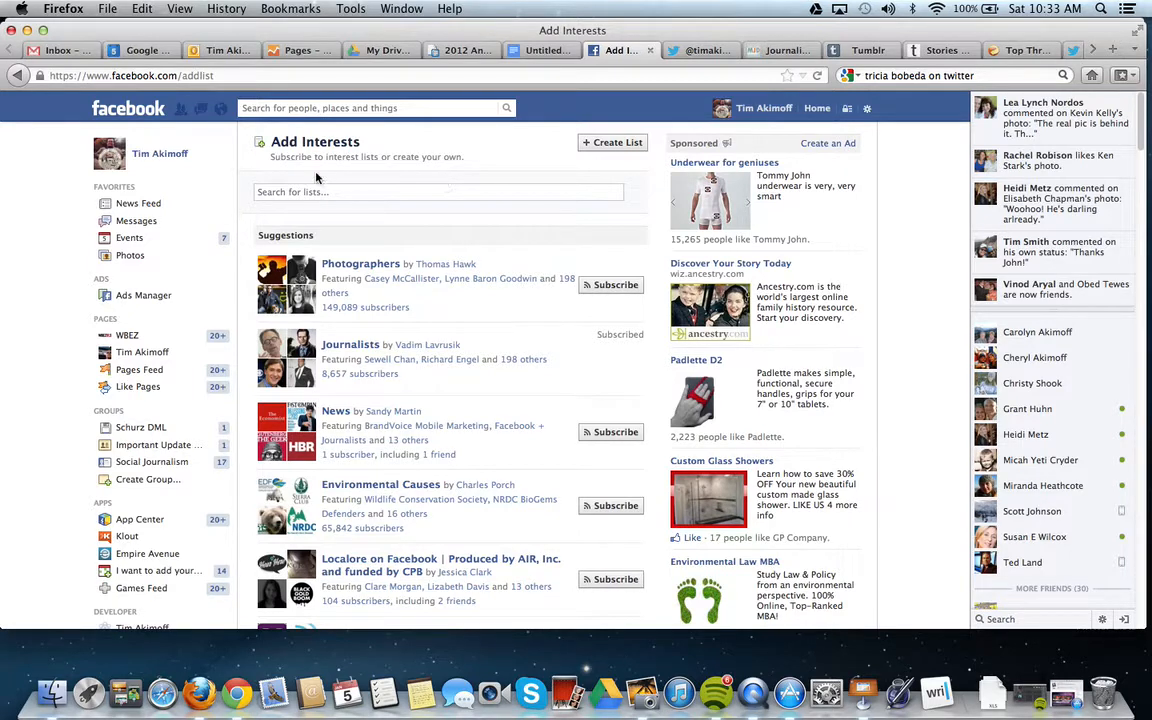
left_click(757, 113)
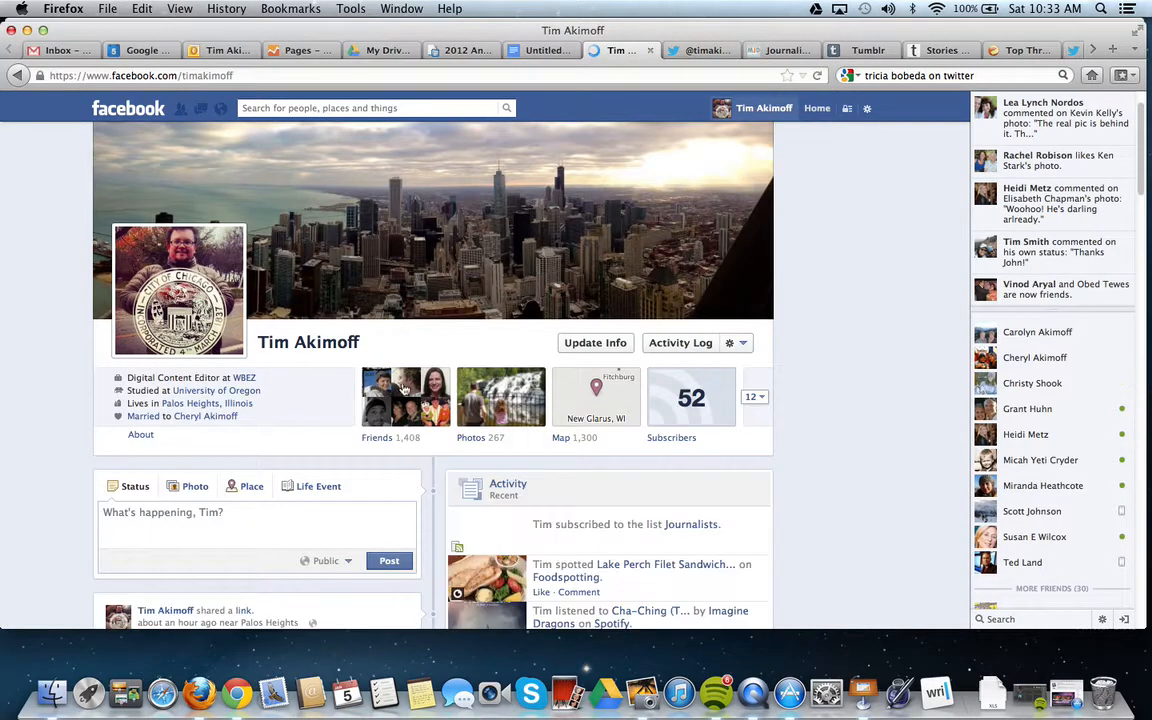
left_click(398, 400)
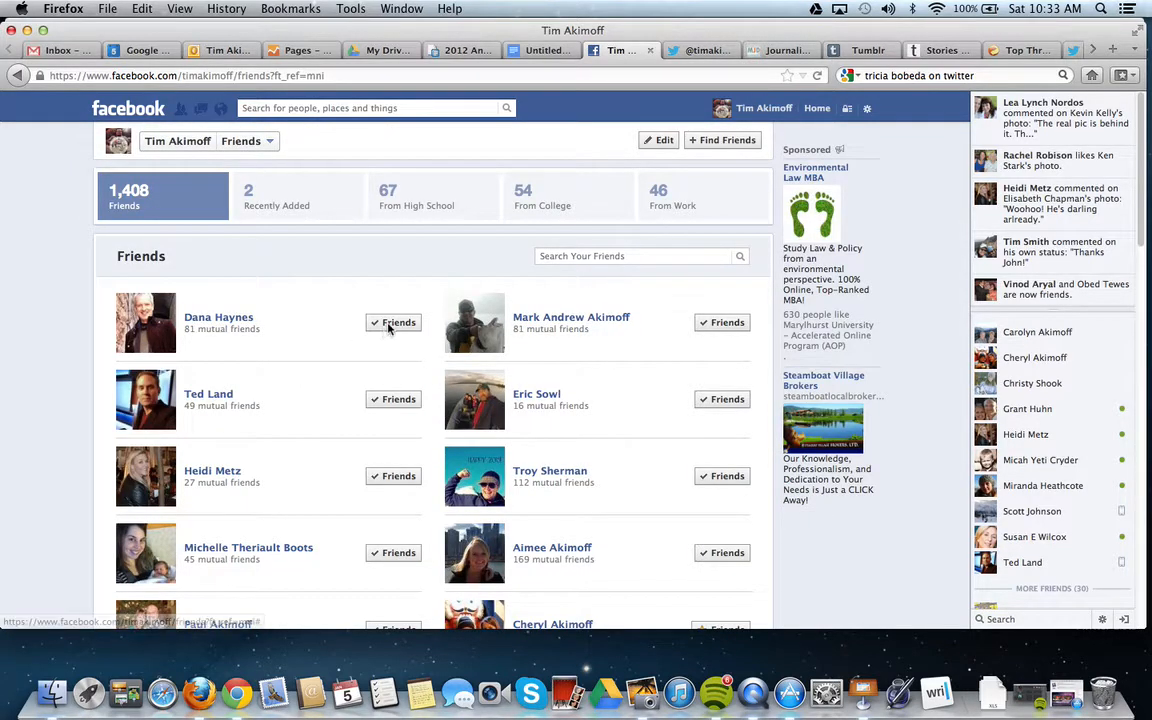
Review the lists the first friend can be added to, including the New List entry, and close them without changes.
mouse_move(390, 328)
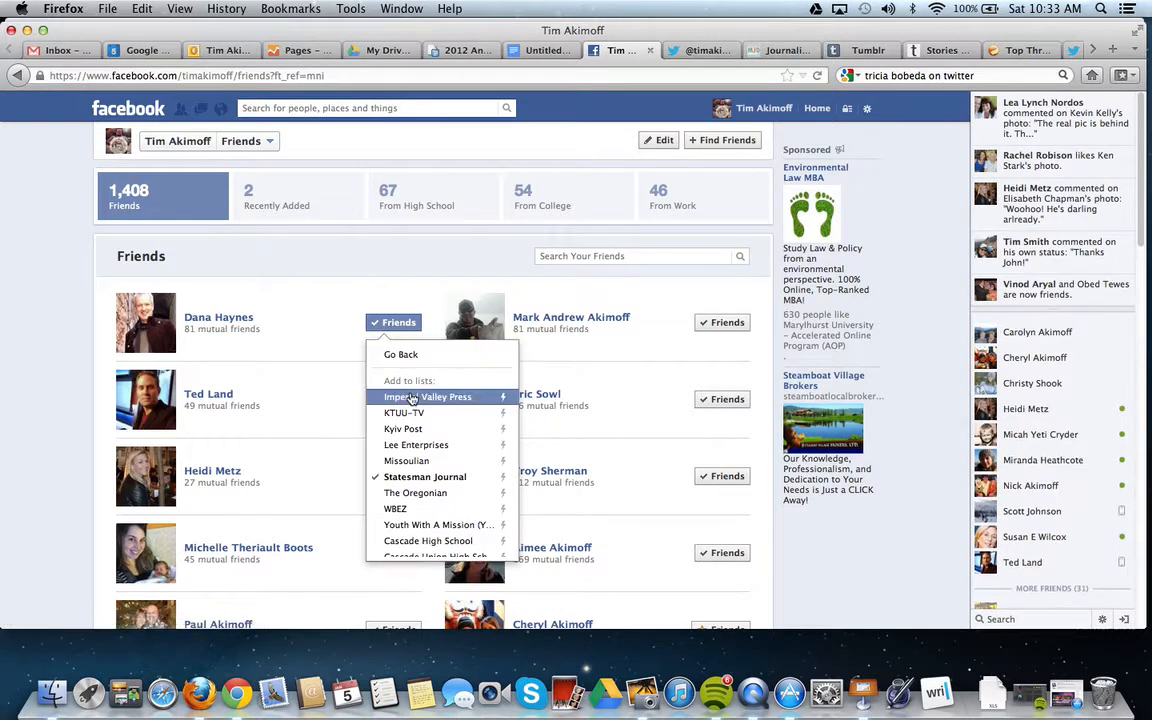
scroll(411, 525, "down", 8)
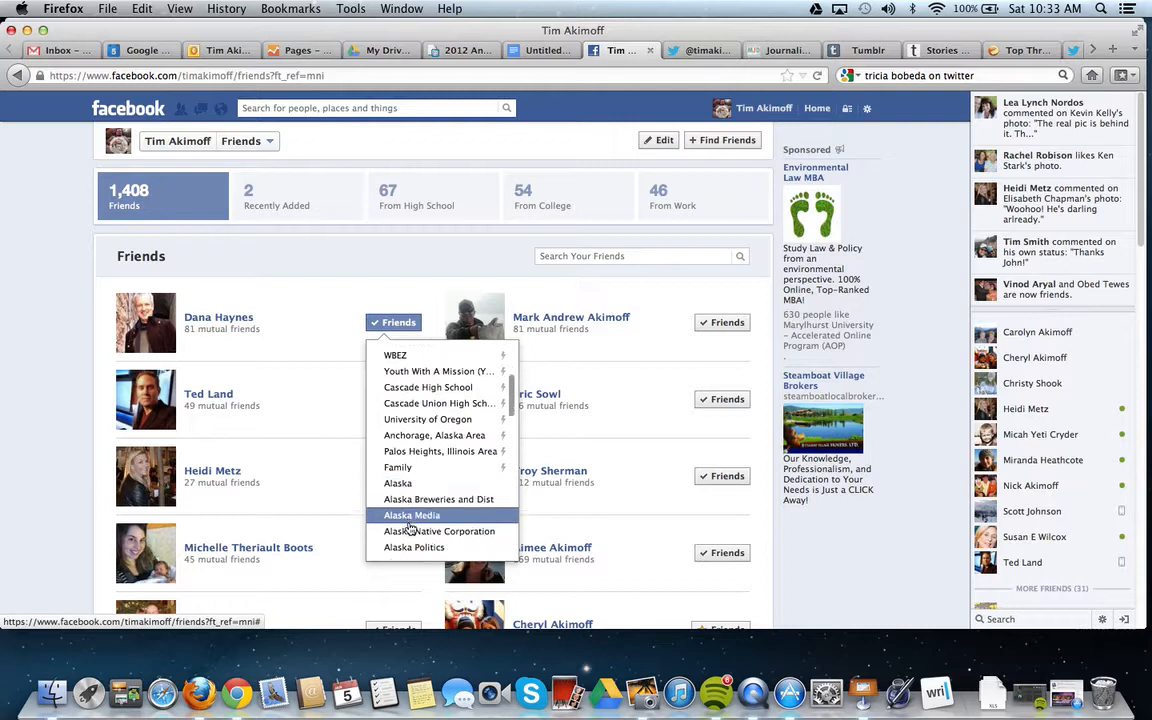
scroll(410, 528, "down", 15)
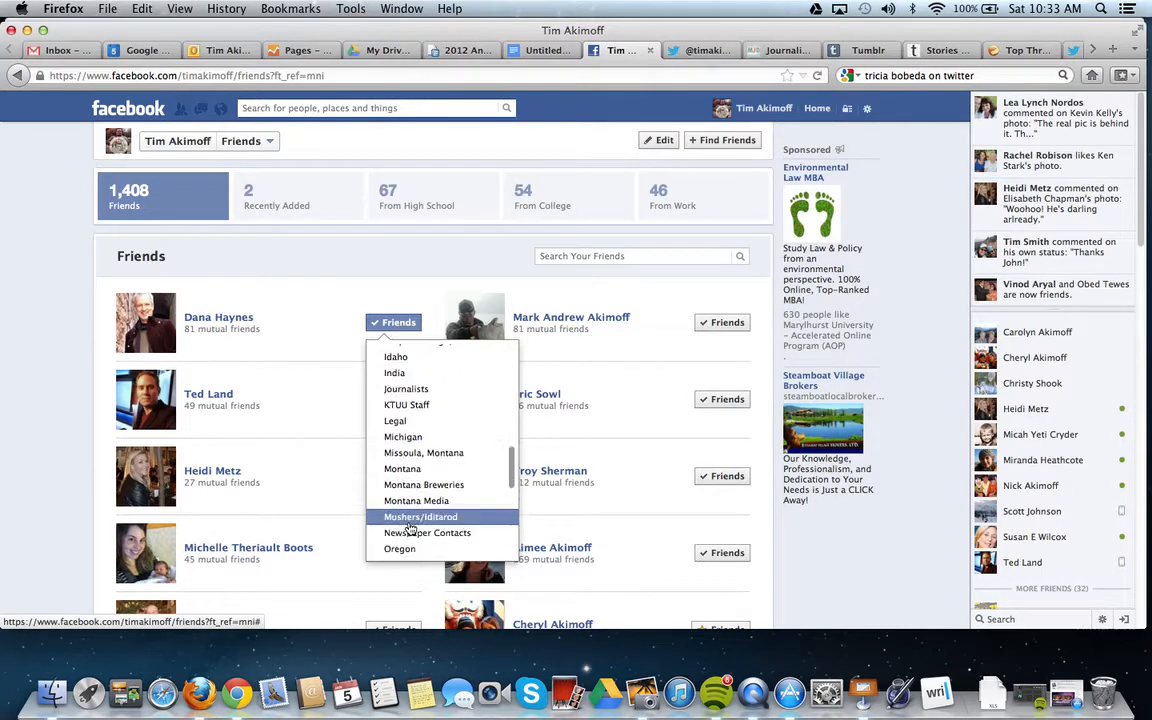
scroll(410, 528, "down", 4)
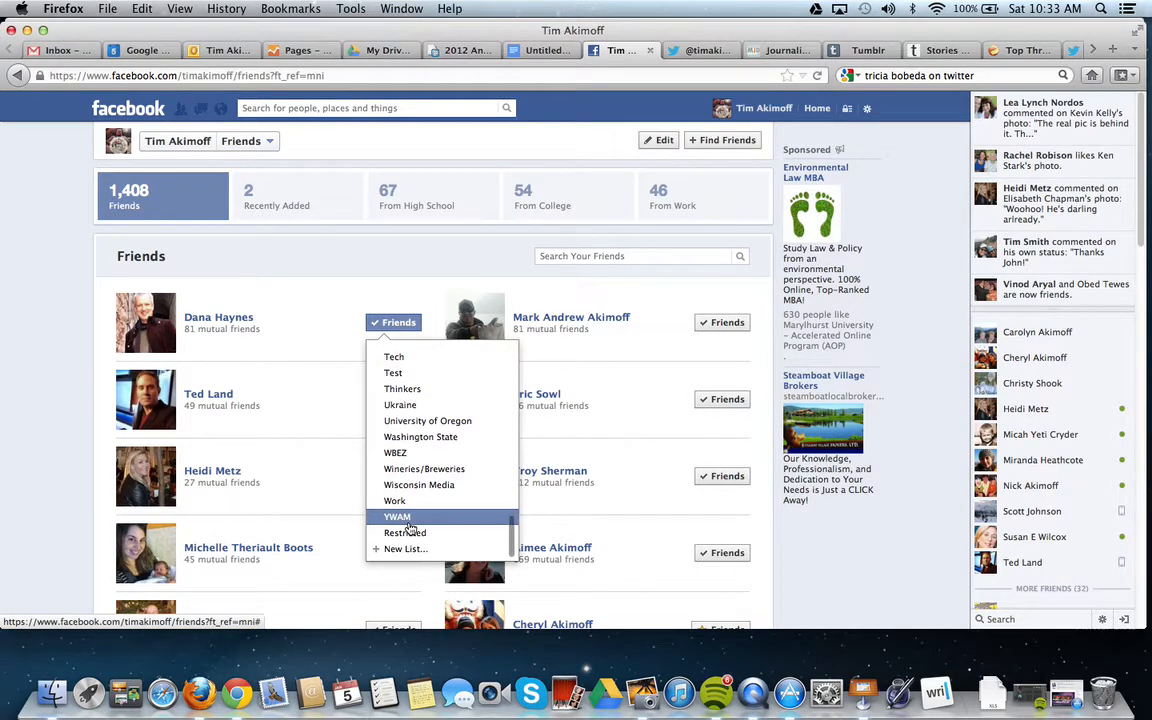
left_click(402, 550)
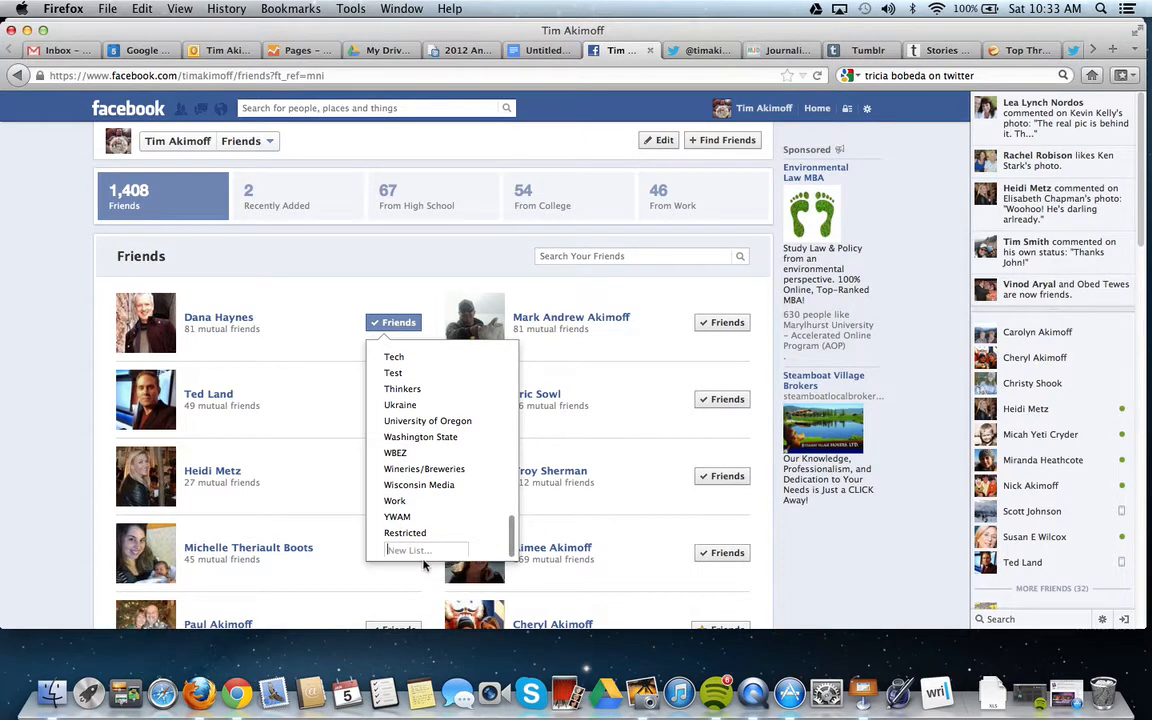
left_click(376, 305)
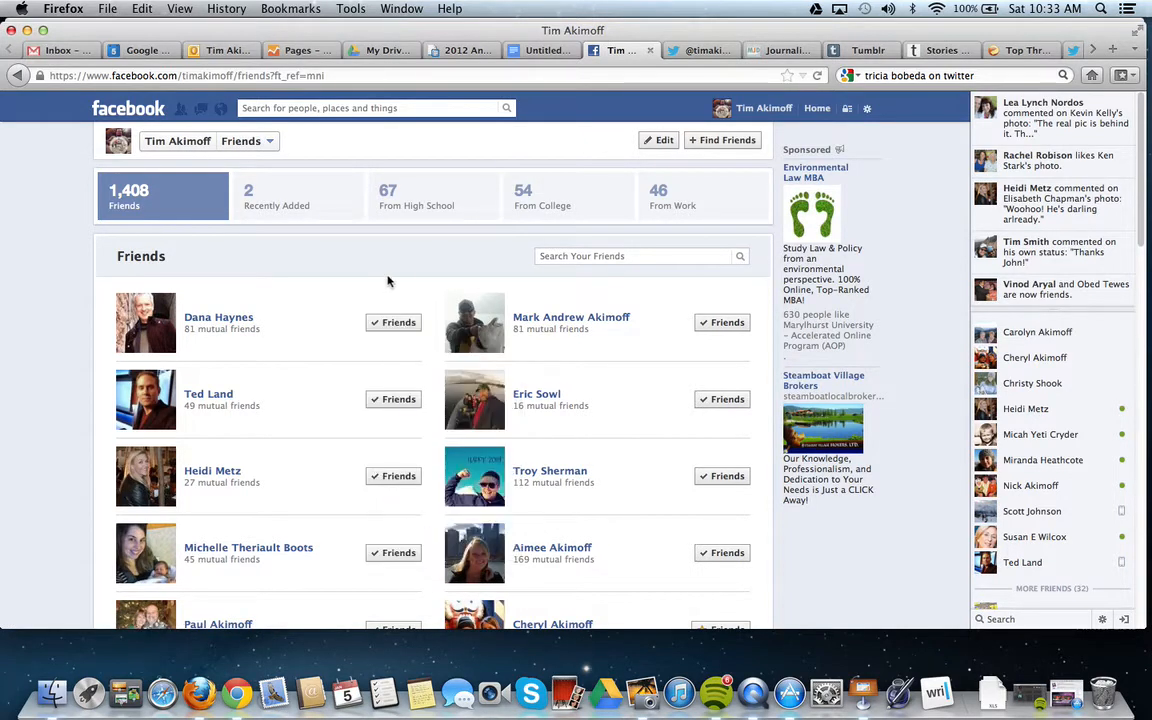
Review the lists the friend at the top of the second column can be added to, and close them without changes.
left_click(728, 322)
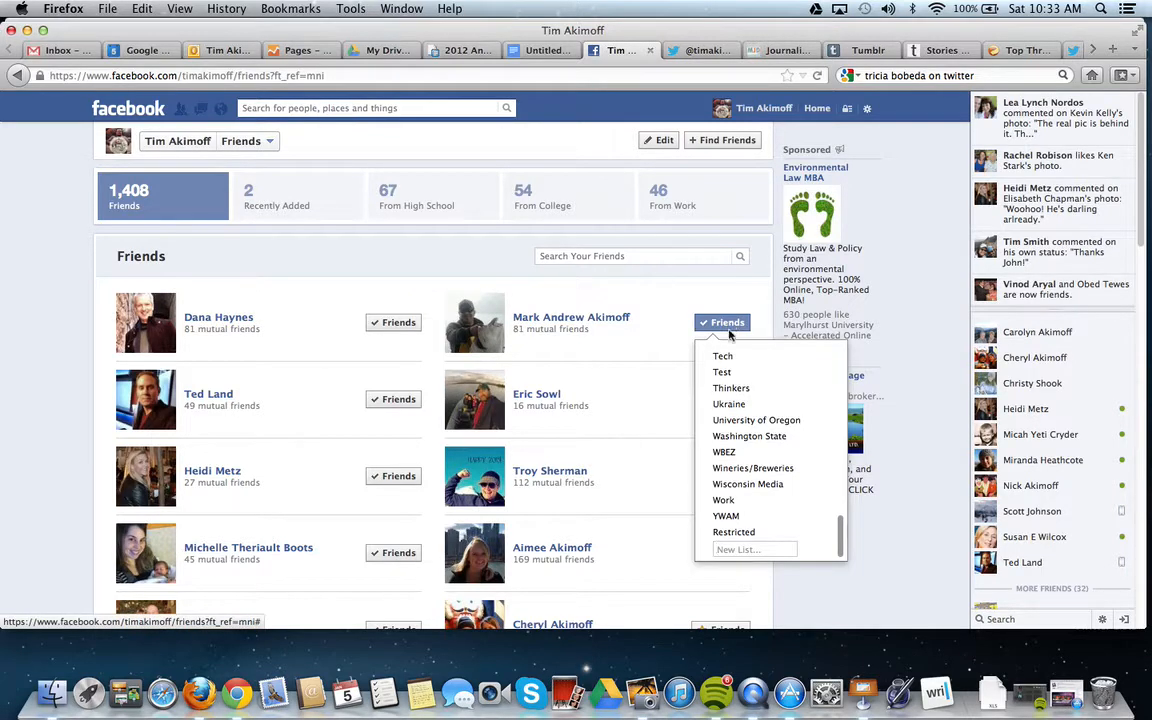
scroll(746, 436, "up", 20)
scroll(746, 436, "up", 10)
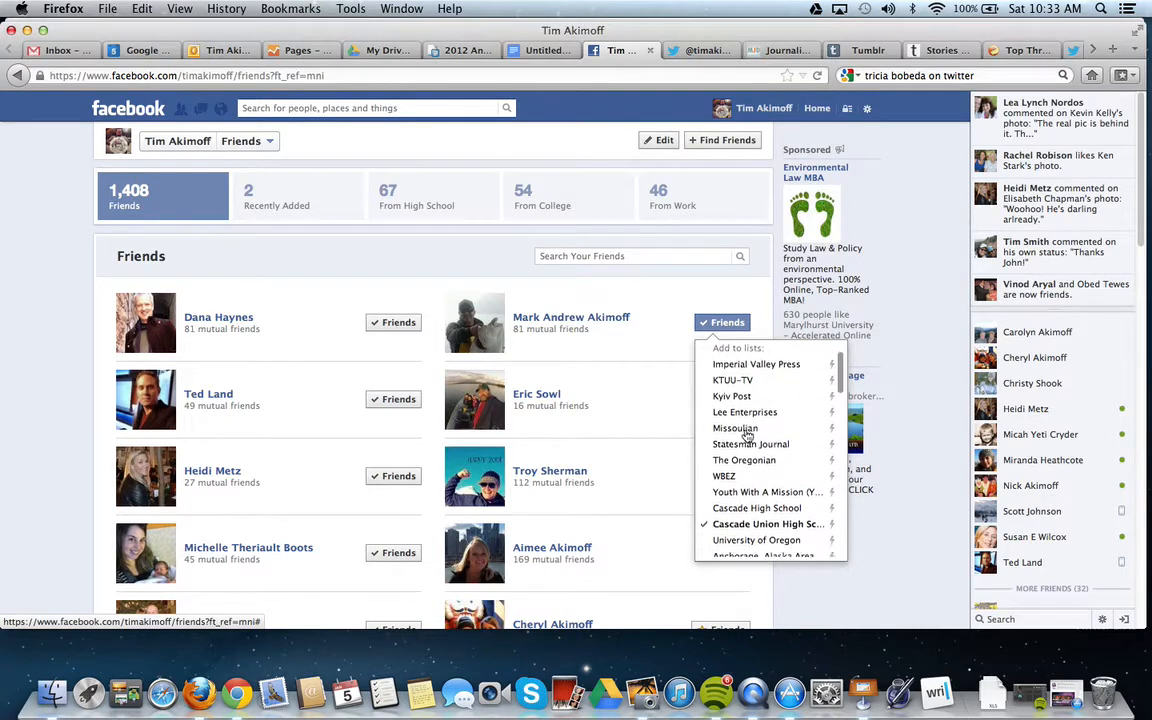
left_click(72, 434)
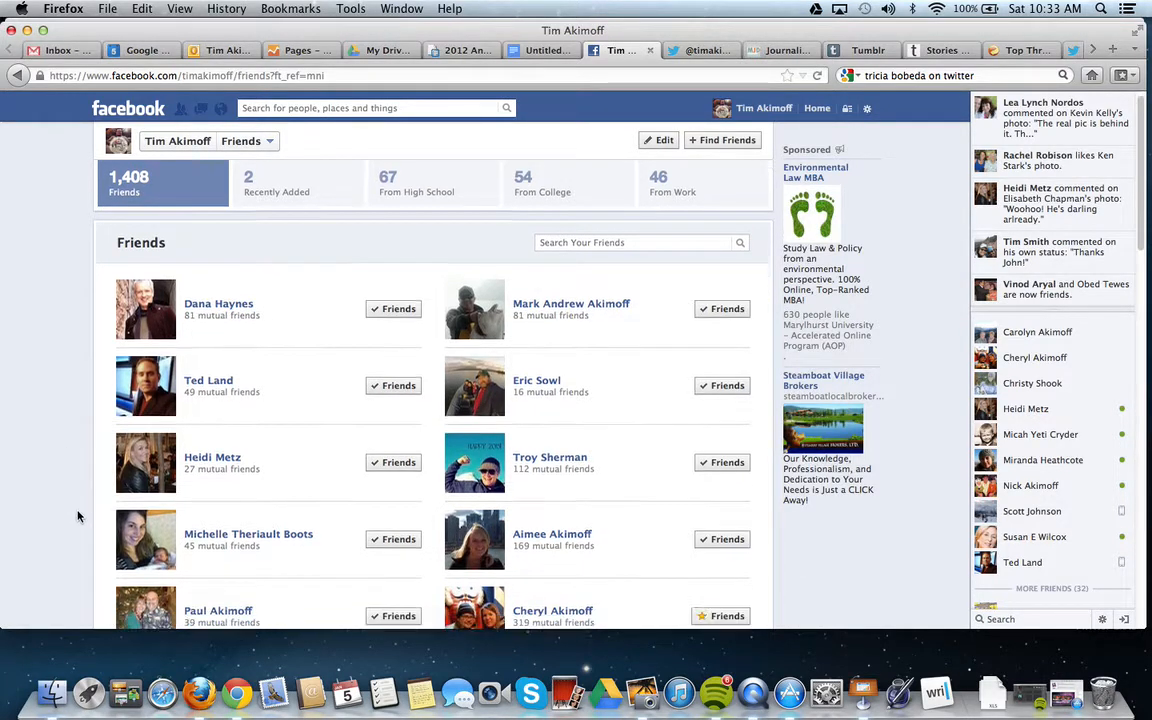
Browse further through the friends list and recheck the list options for the friend at the top of the second column.
scroll(76, 505, "down", 20)
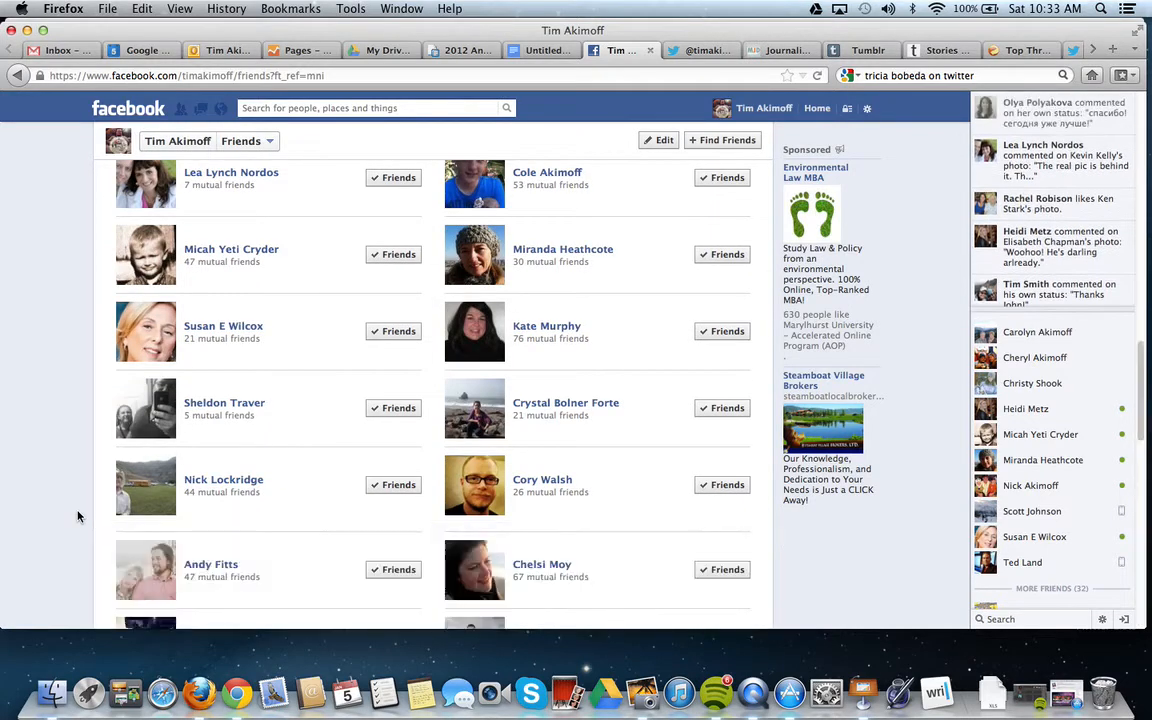
scroll(78, 516, "up", 5)
scroll(78, 516, "up", 15)
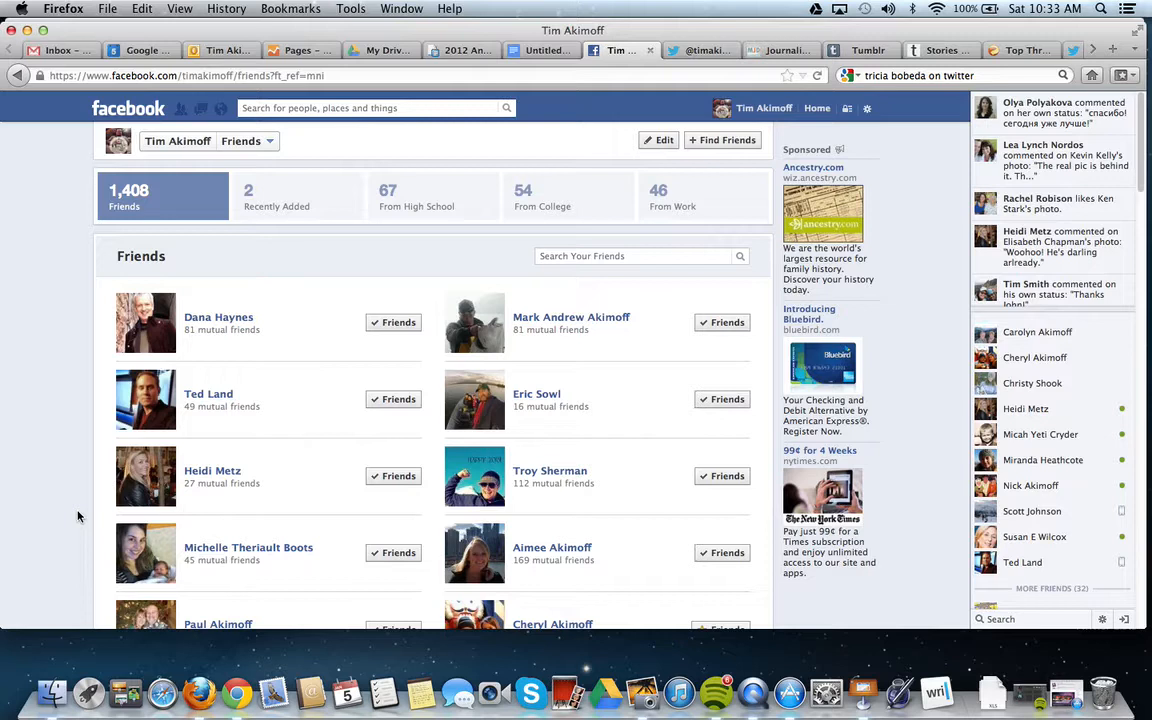
left_click(722, 323)
scroll(68, 429, "down", 5)
scroll(68, 429, "up", 4)
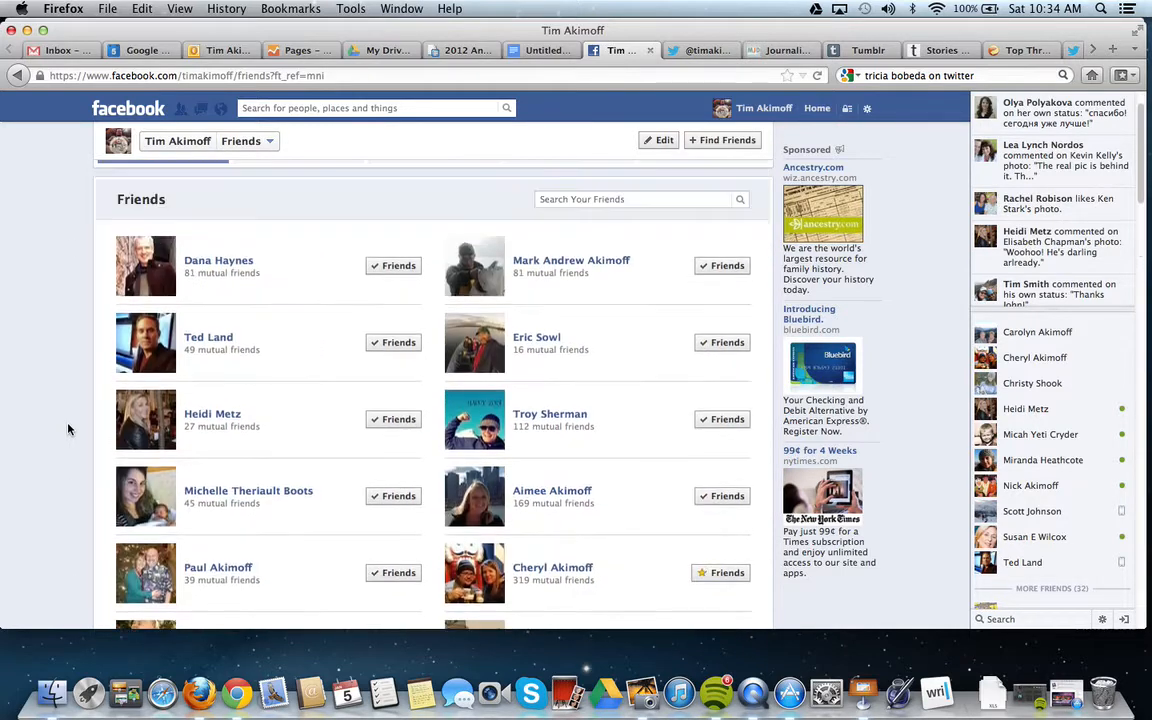
scroll(68, 429, "up", 1)
Return to the home feed, open the full Interests page, and look through all of its interest lists.
left_click(131, 112)
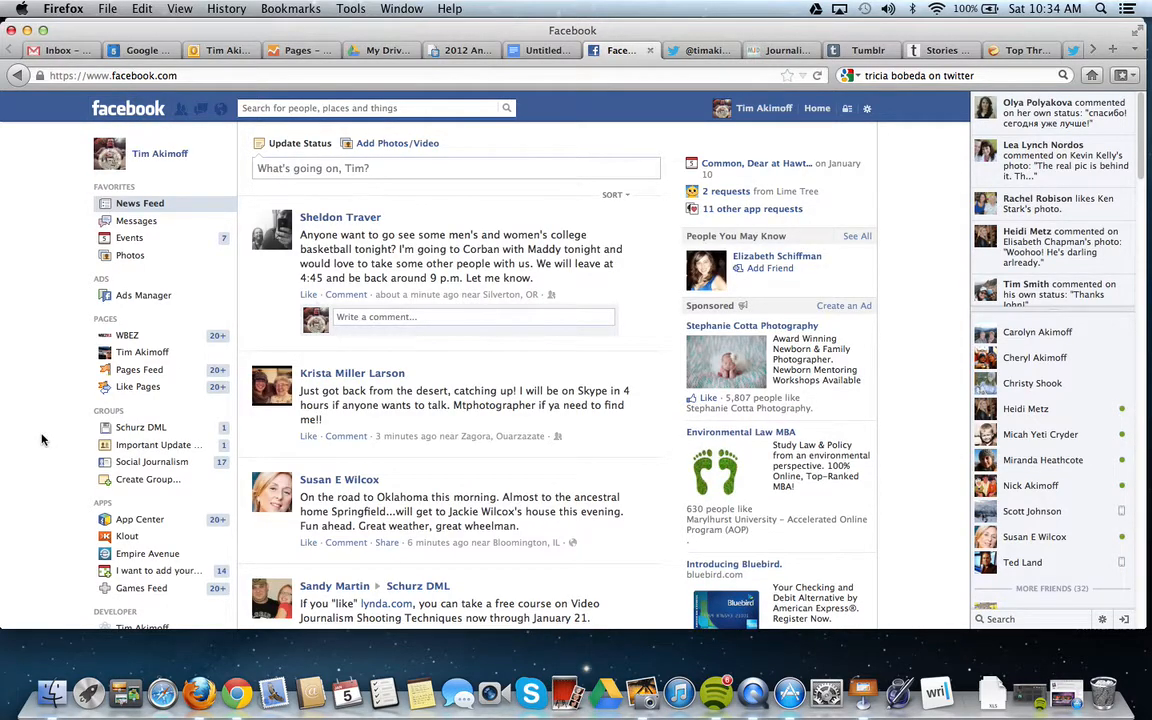
scroll(42, 466, "down", 5)
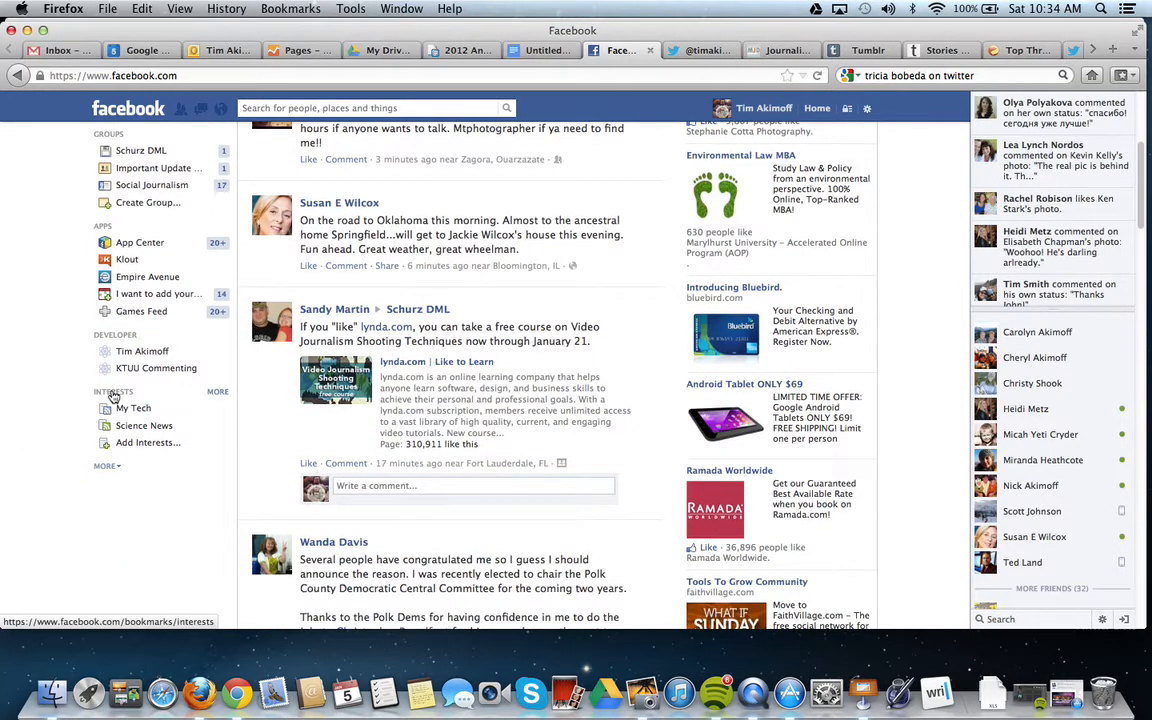
left_click(113, 393)
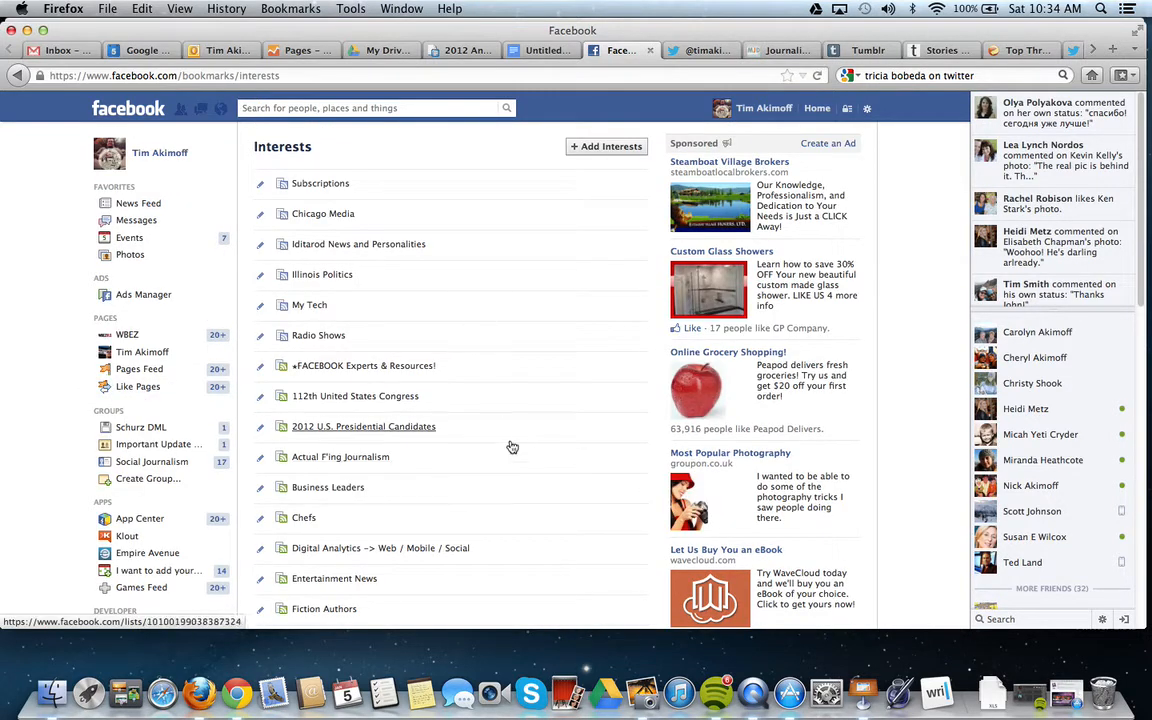
scroll(511, 446, "down", 10)
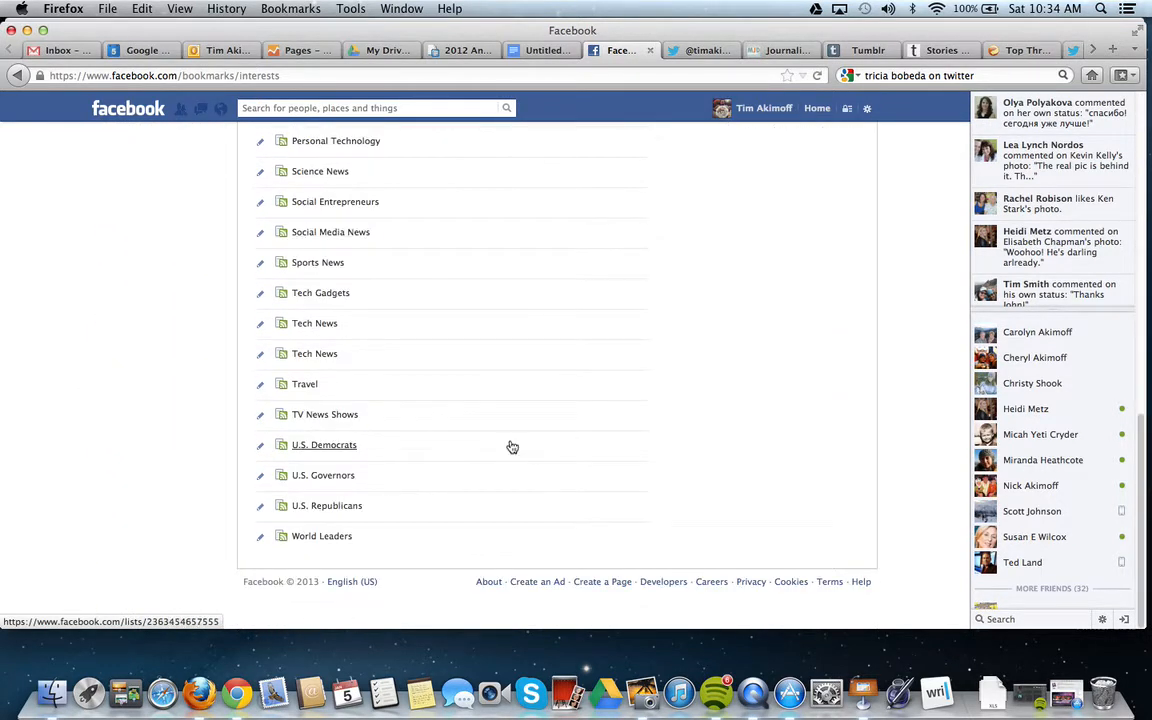
scroll(510, 445, "up", 10)
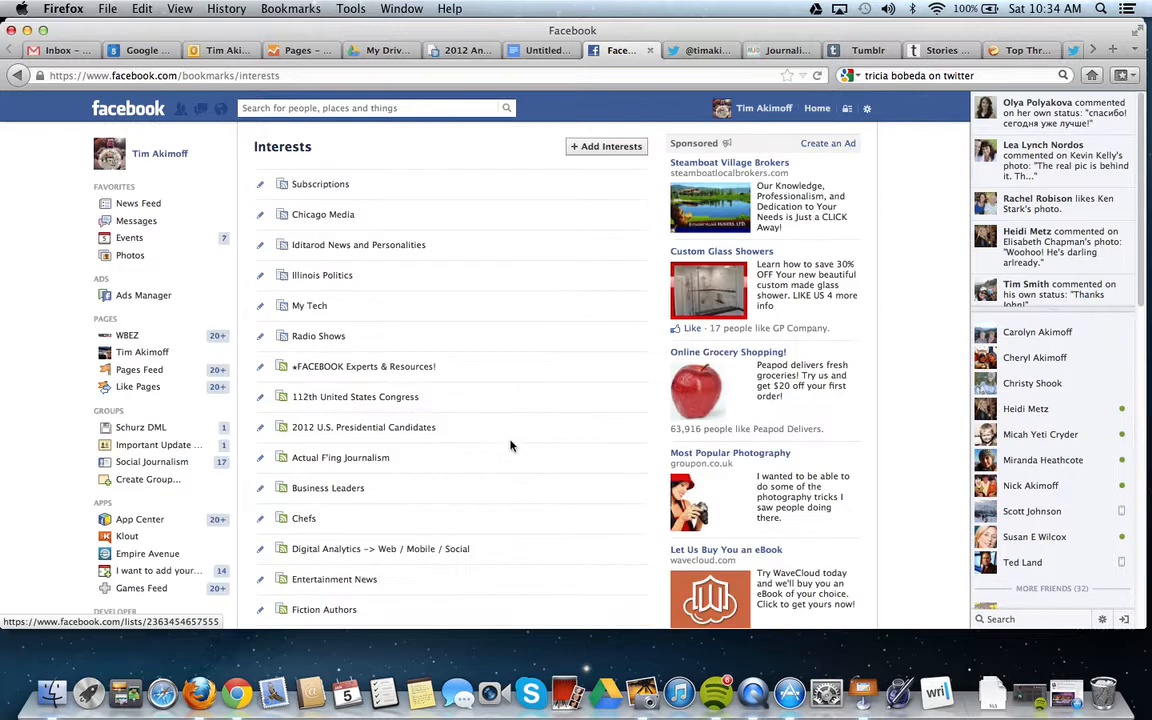
Open Add Interests and browse the suggested lists and categories such as Art, Books, Causes, Food and Games.
left_click(603, 148)
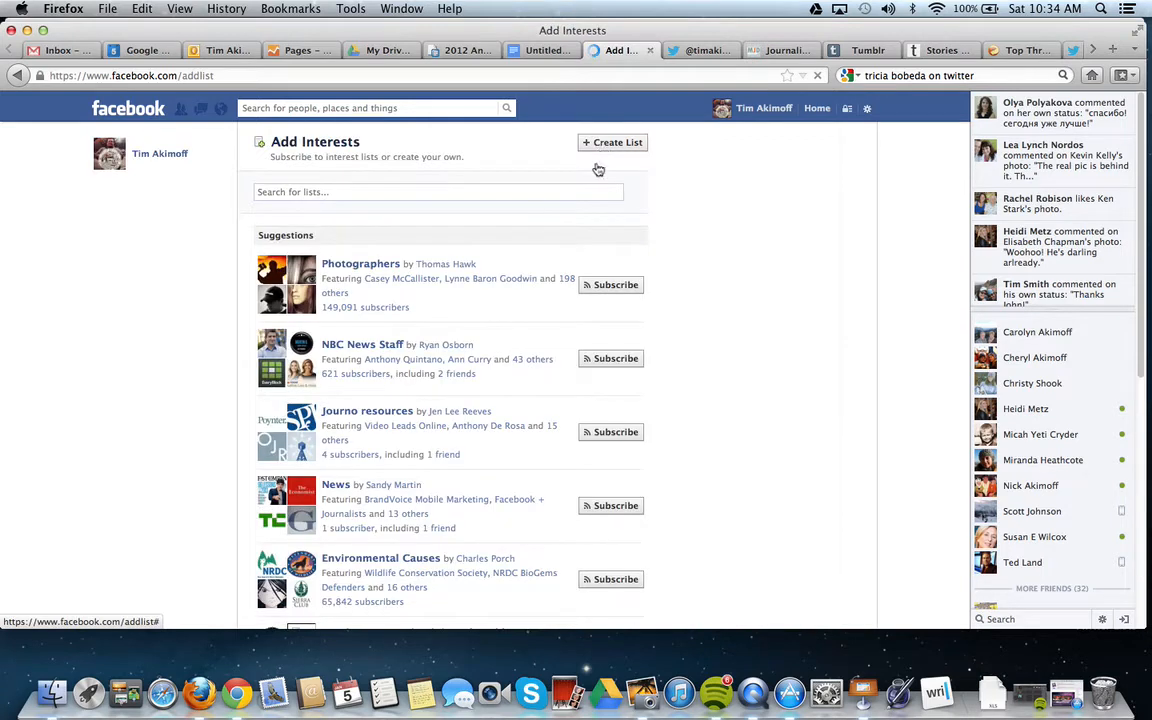
scroll(474, 455, "down", 10)
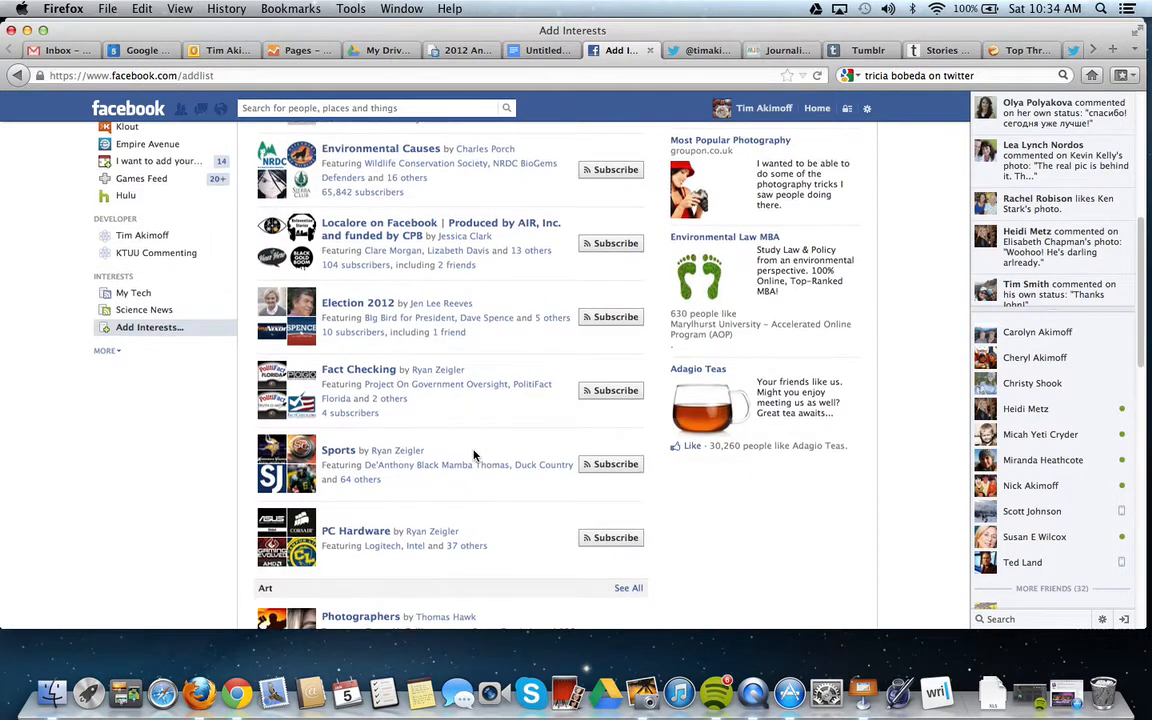
scroll(474, 455, "down", 3)
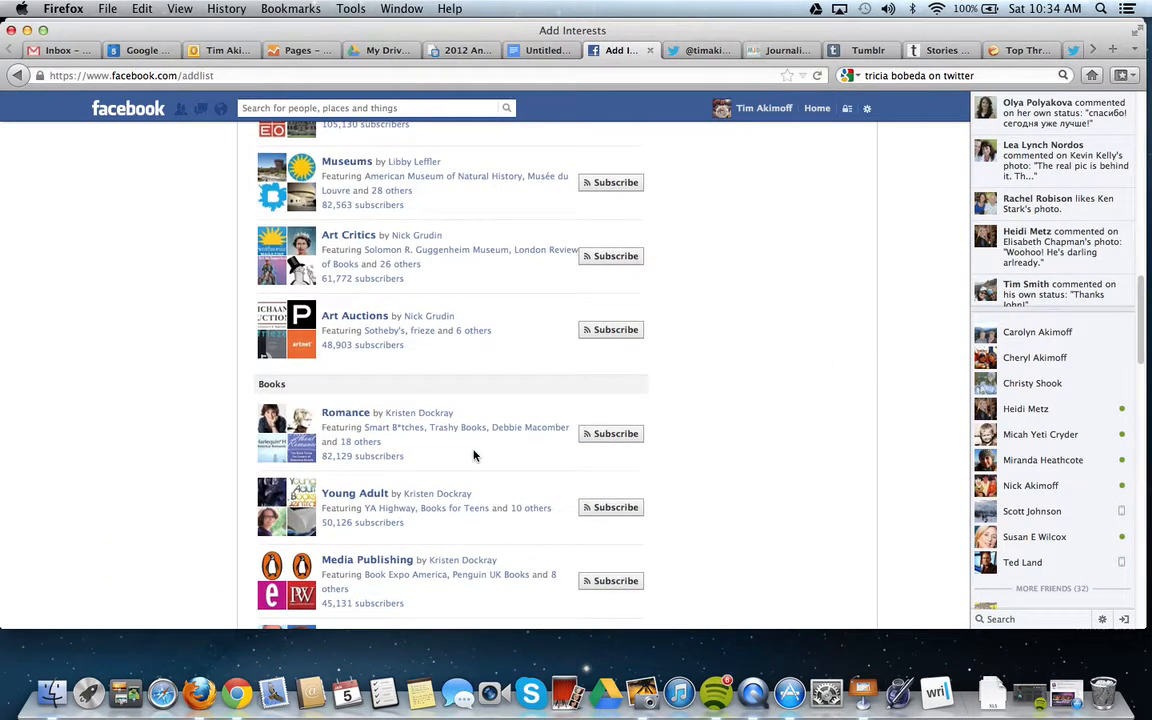
scroll(474, 455, "down", 5)
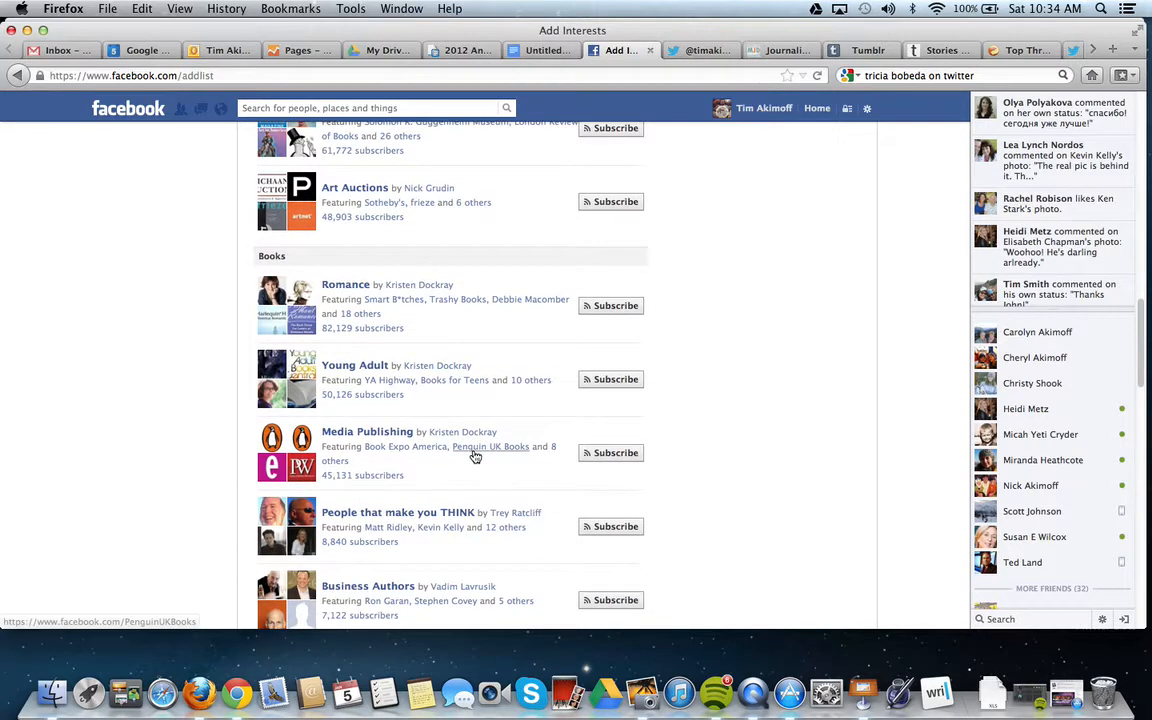
scroll(474, 455, "down", 6)
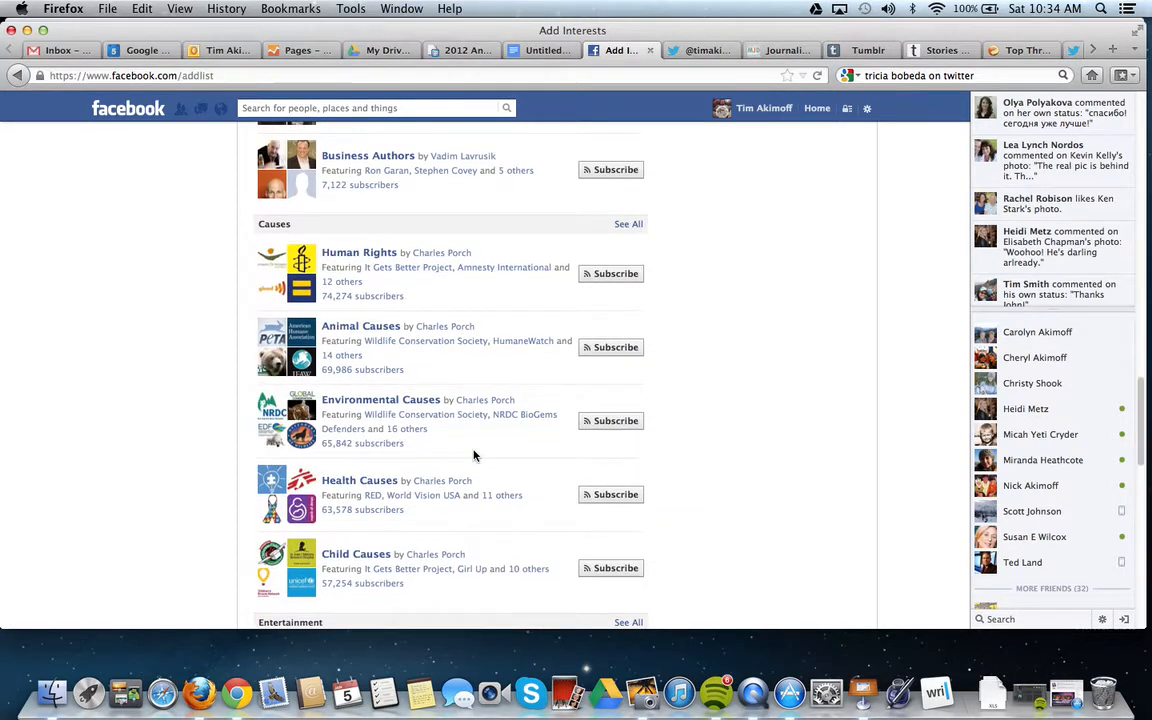
scroll(474, 455, "down", 6)
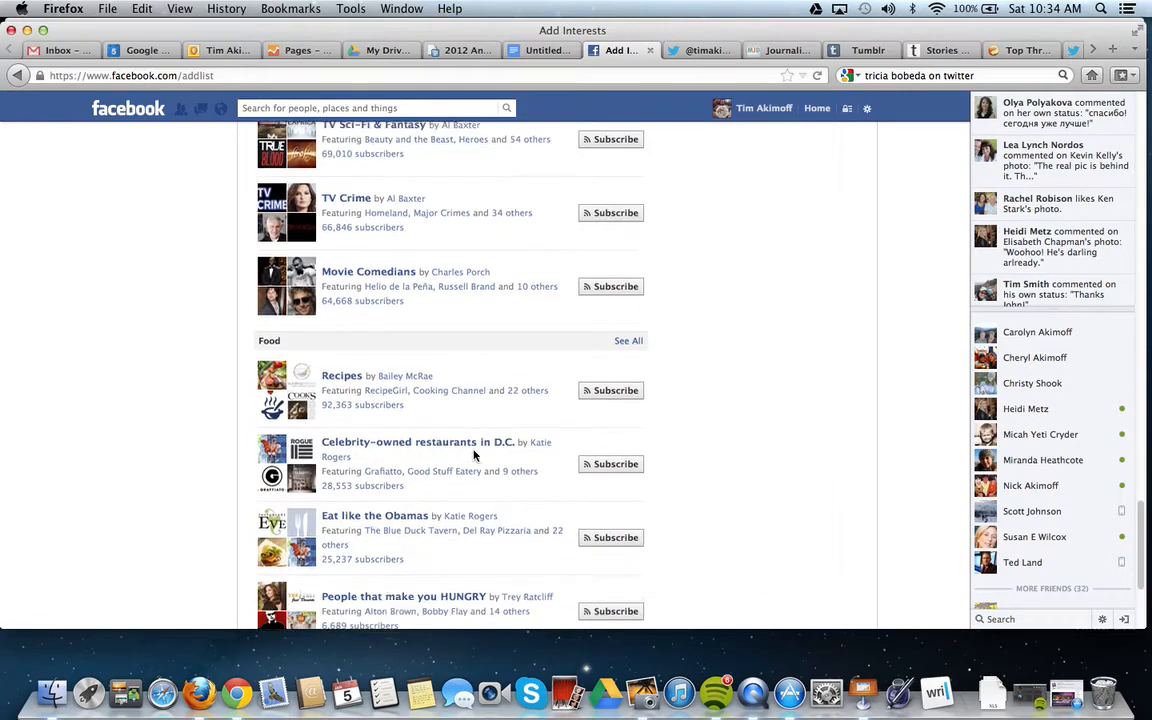
scroll(474, 455, "down", 1)
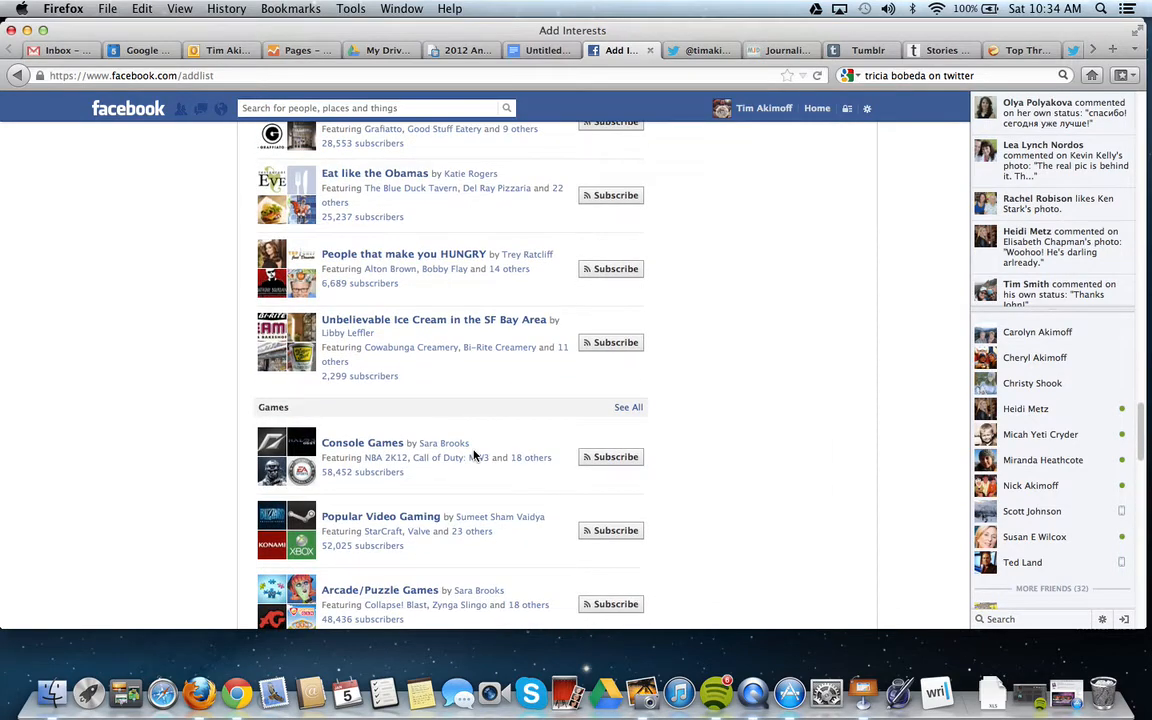
scroll(474, 455, "up", 15)
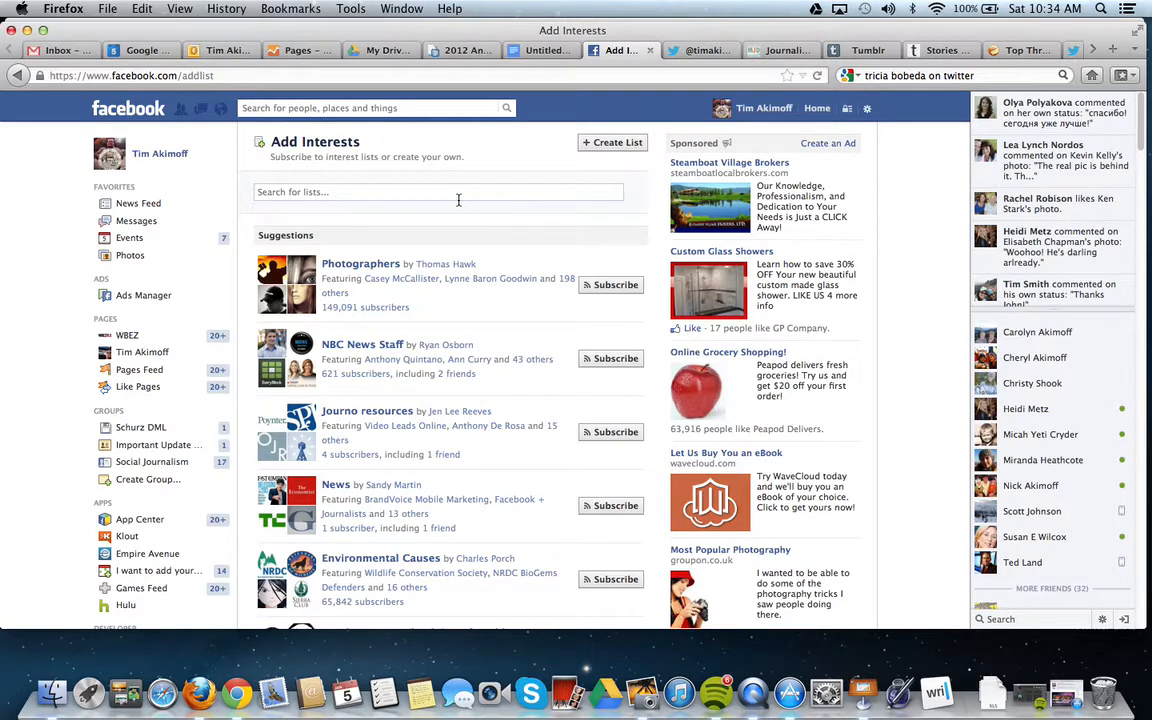
Start creating a new list, view the Friends and Subscriptions that can be featured in it, and close it without saving.
left_click(605, 148)
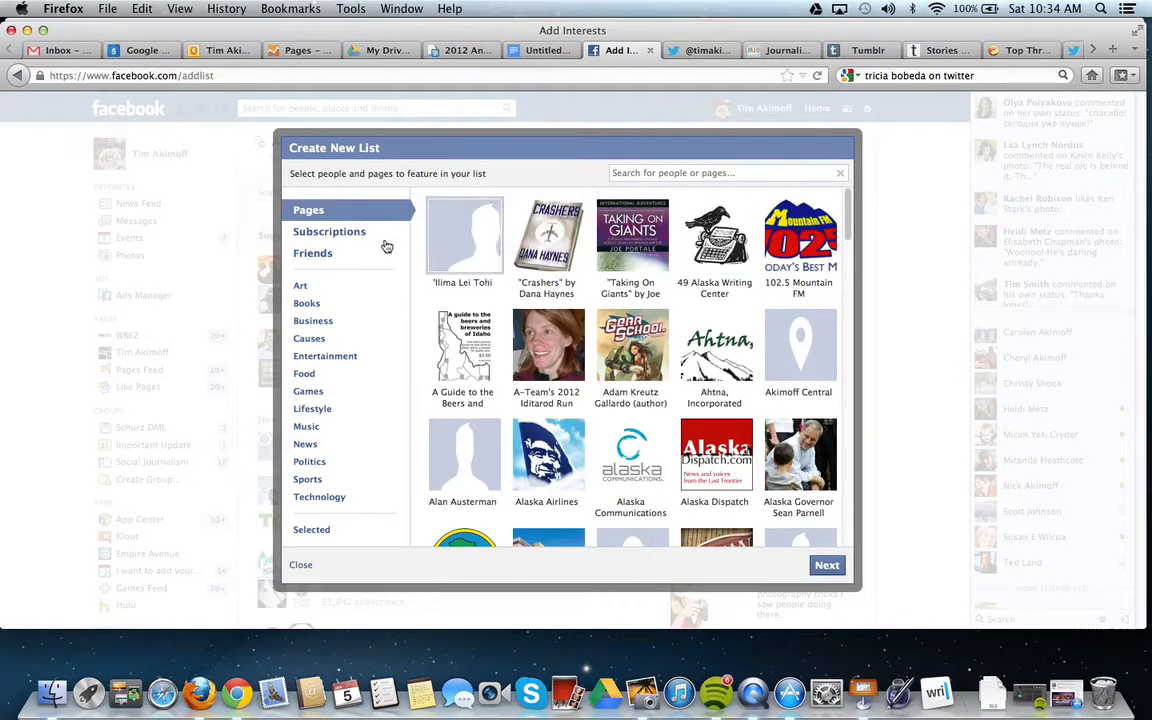
left_click(309, 255)
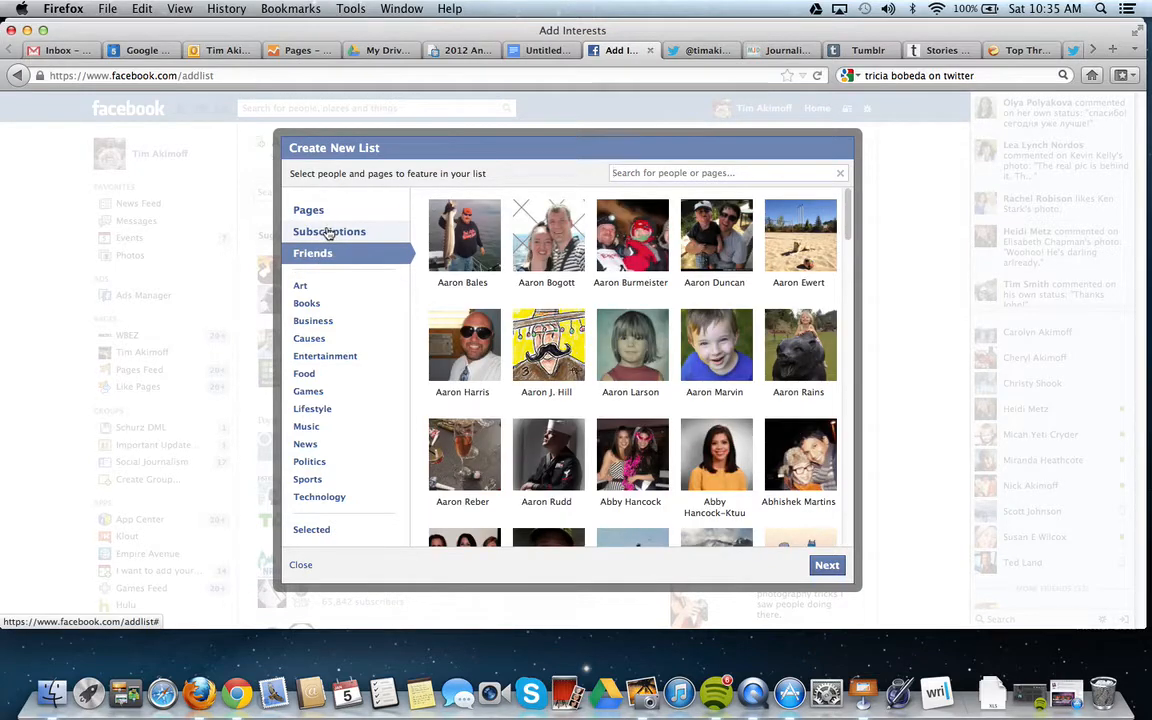
left_click(327, 233)
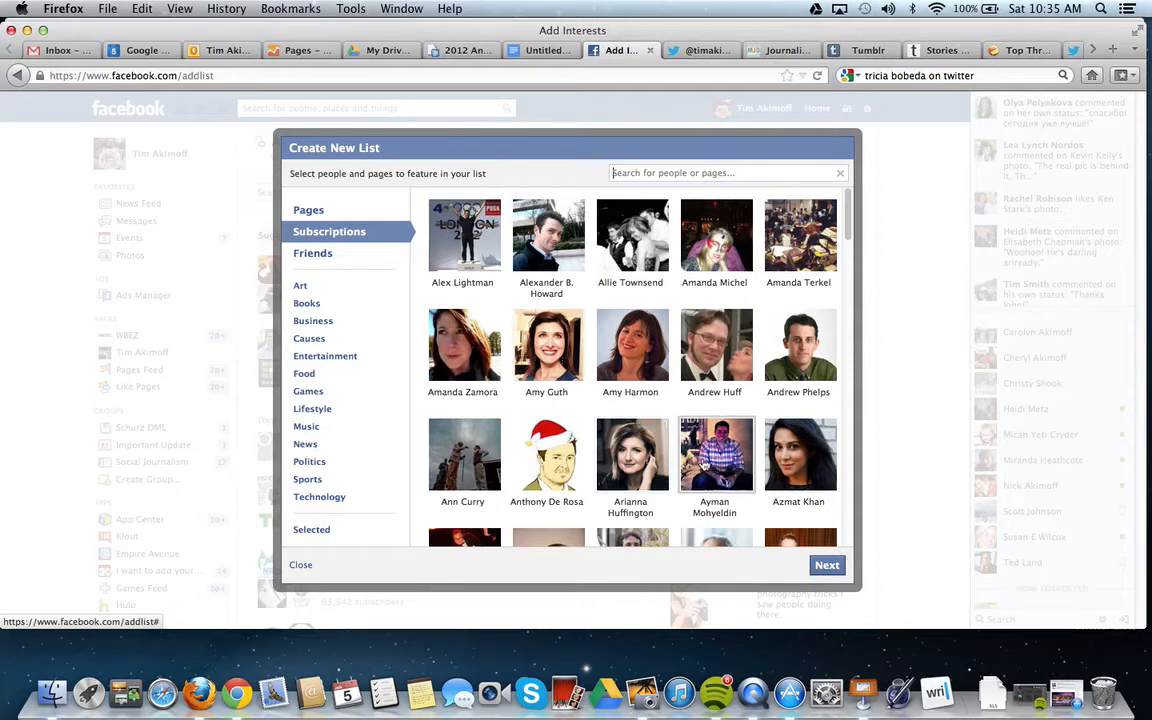
scroll(675, 408, "down", 3)
scroll(675, 408, "down", 3)
scroll(675, 408, "up", 5)
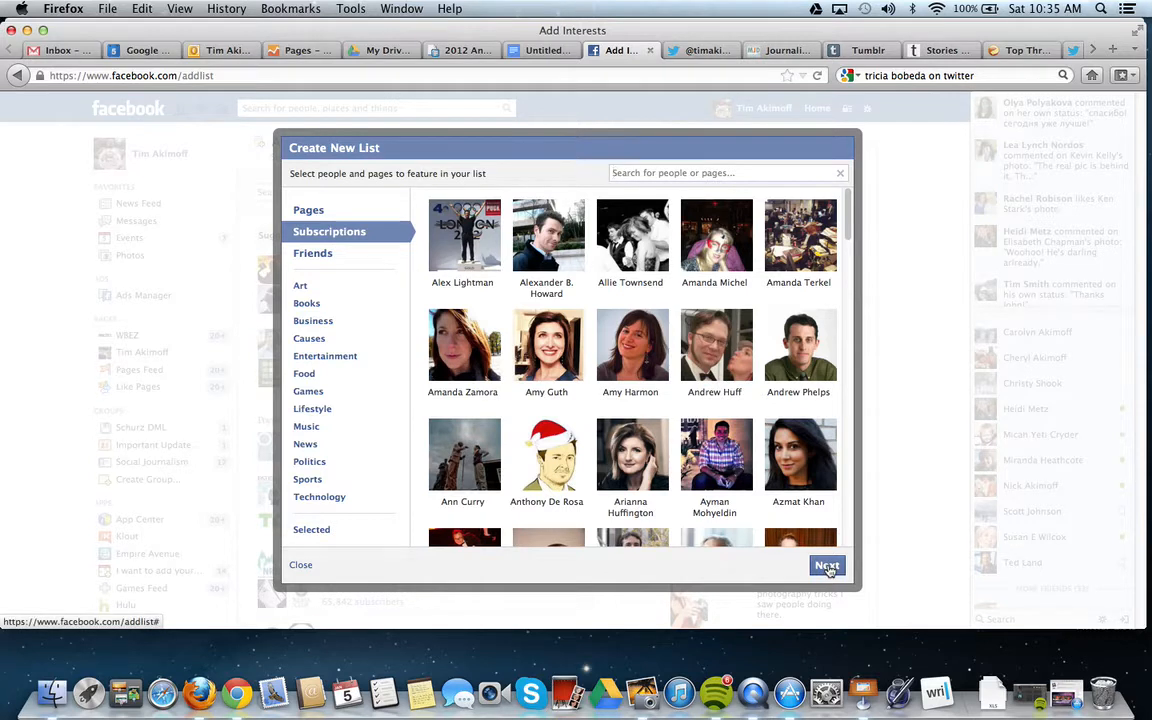
left_click(300, 566)
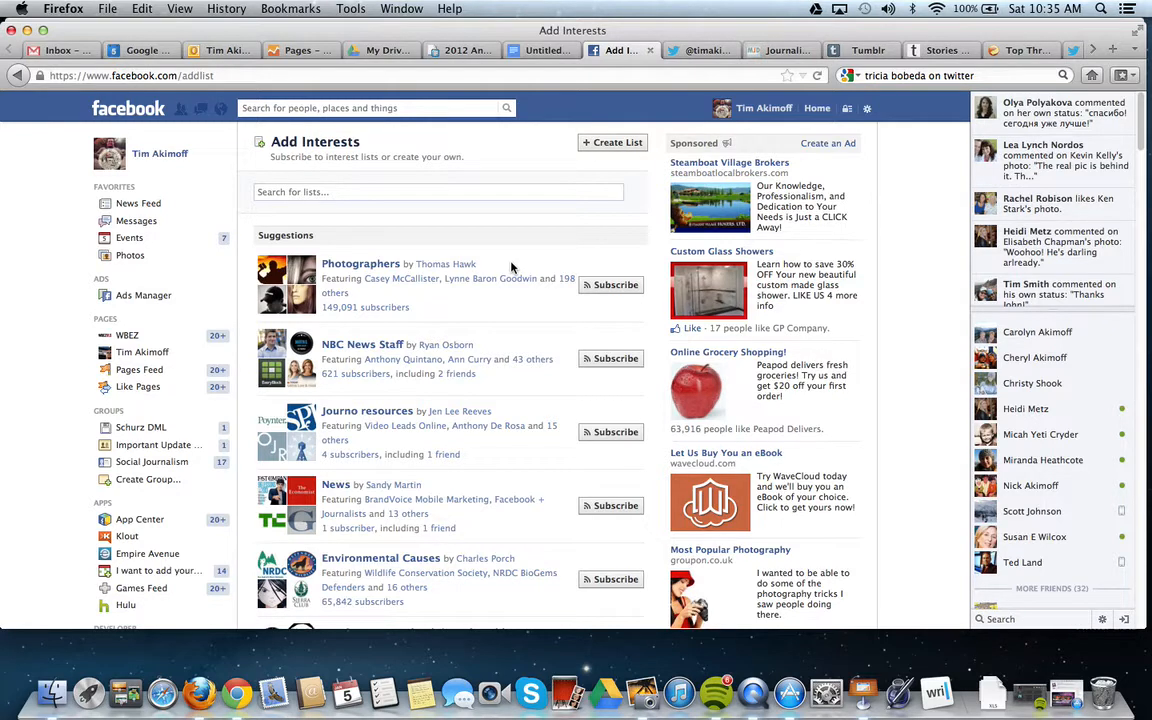
Return to the home feed and look through it for the grouped posts of the Tech News interest list.
left_click(131, 112)
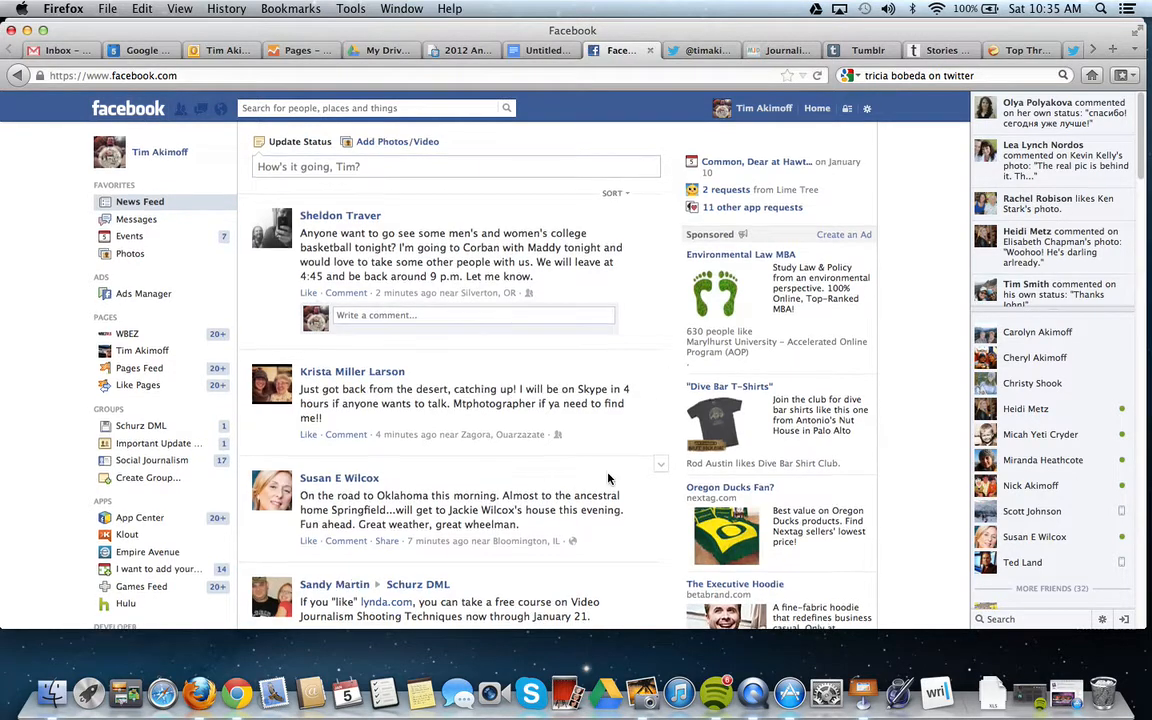
scroll(608, 479, "down", 10)
scroll(608, 479, "down", 15)
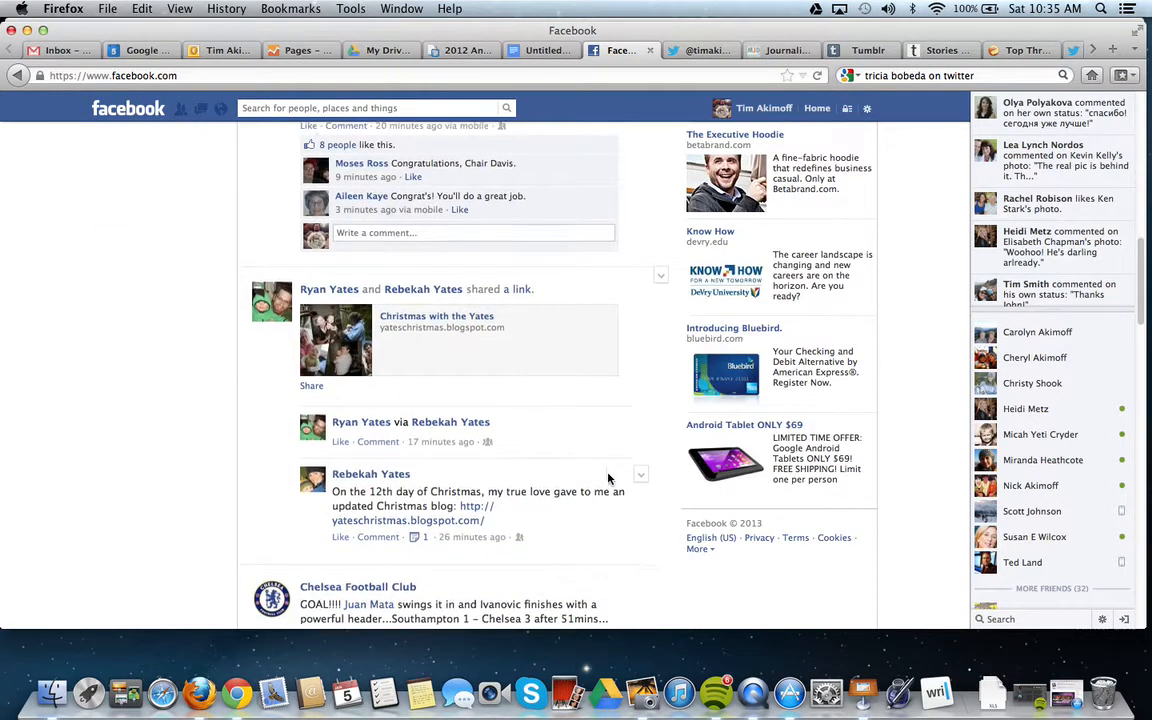
scroll(608, 479, "down", 15)
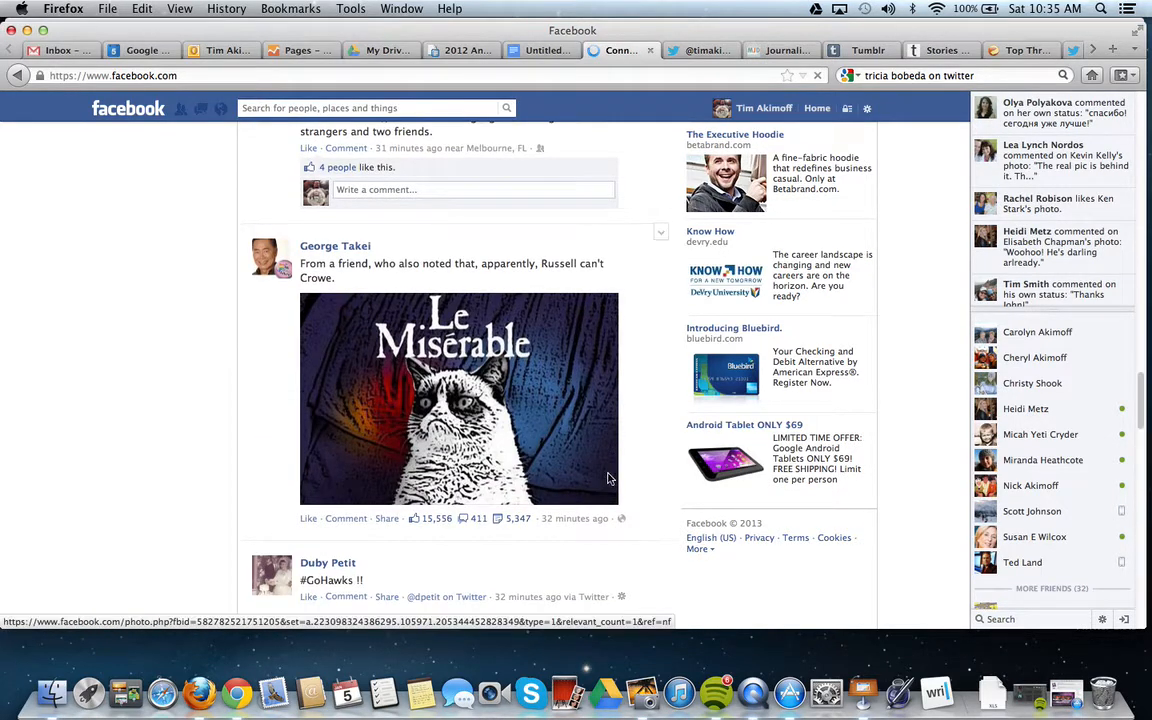
scroll(560, 430, "down", 10)
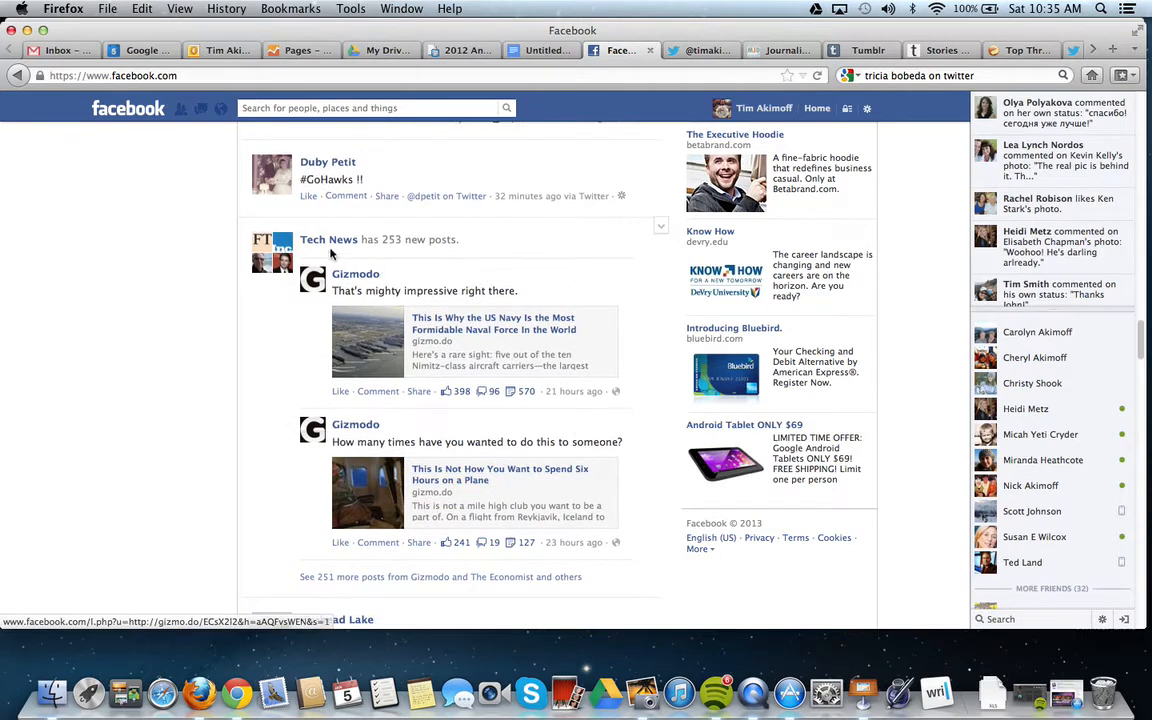
mouse_move(334, 243)
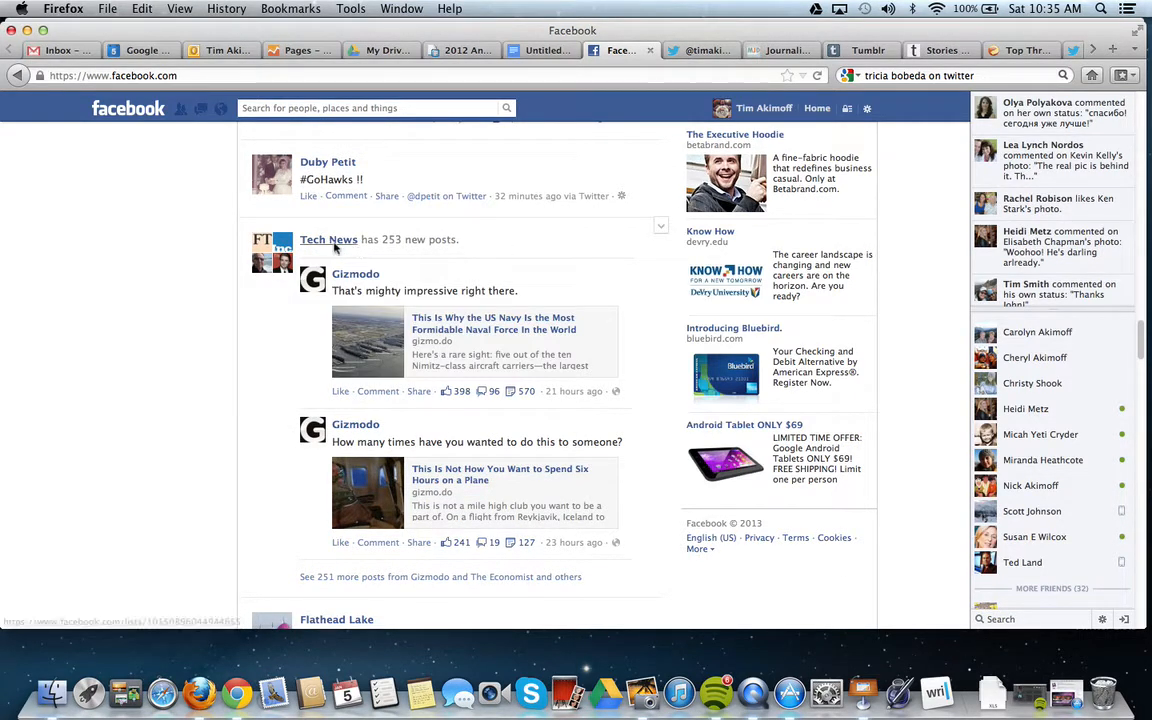
scroll(619, 432, "down", 3)
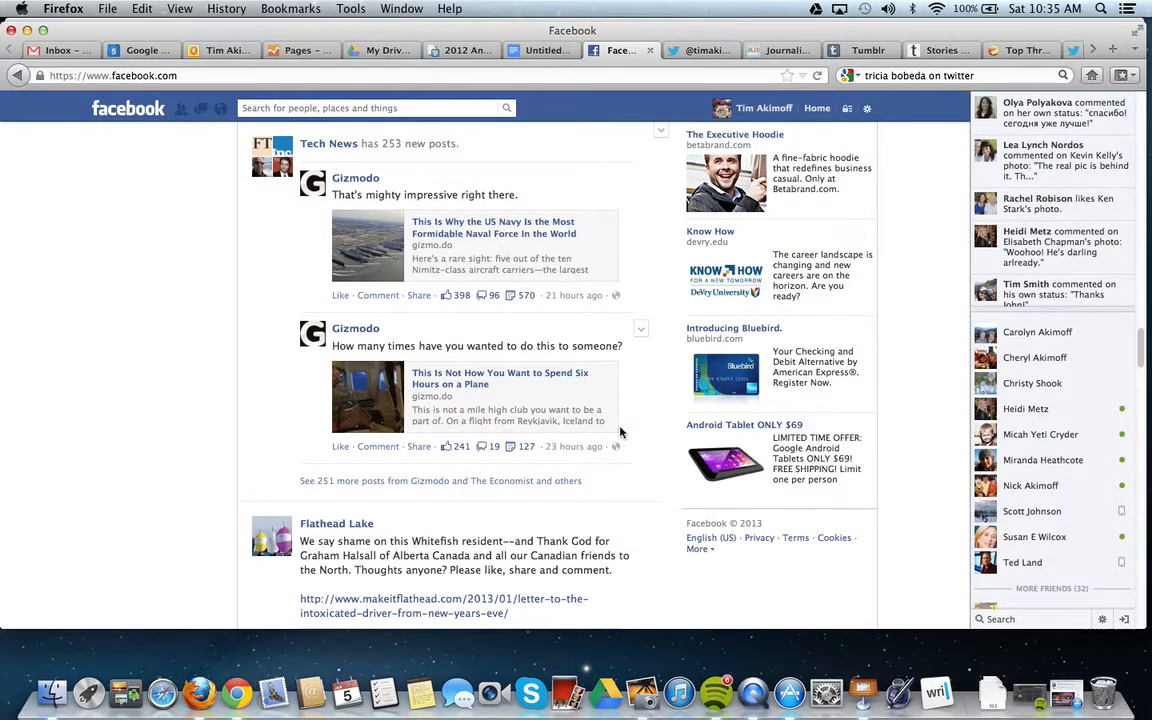
Open the Tech News list from the feed and browse through its posts.
left_click(326, 146)
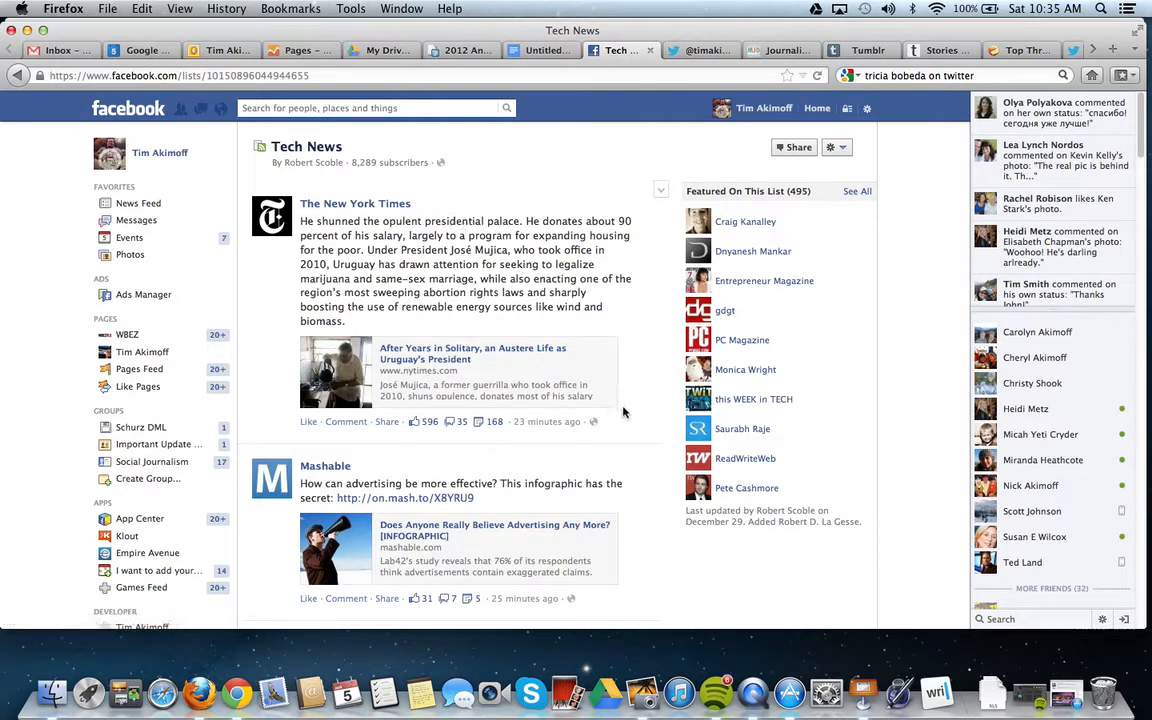
scroll(623, 411, "down", 15)
scroll(623, 411, "down", 15)
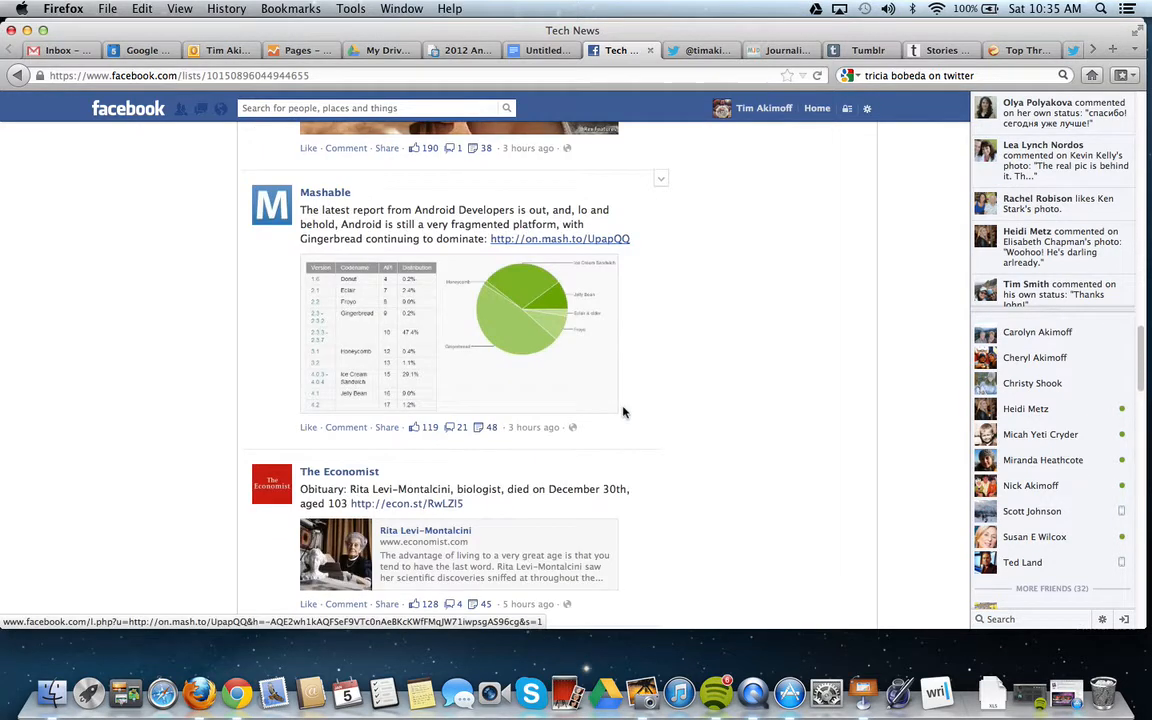
scroll(623, 411, "down", 10)
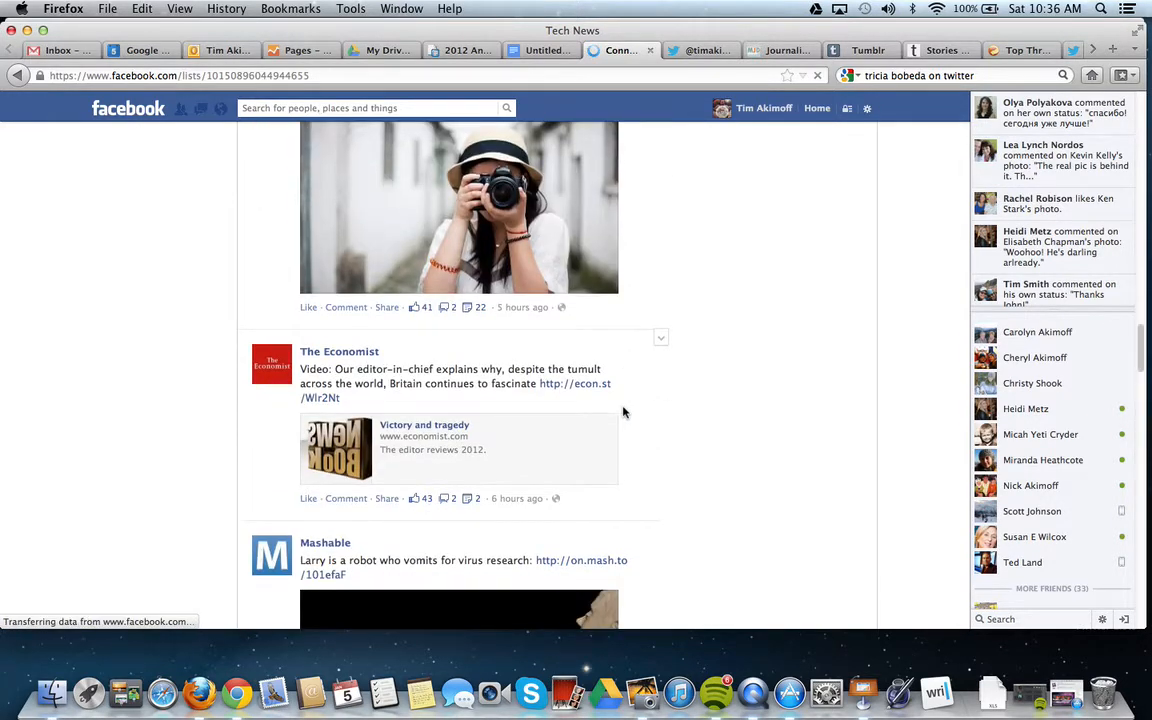
scroll(623, 411, "up", 2)
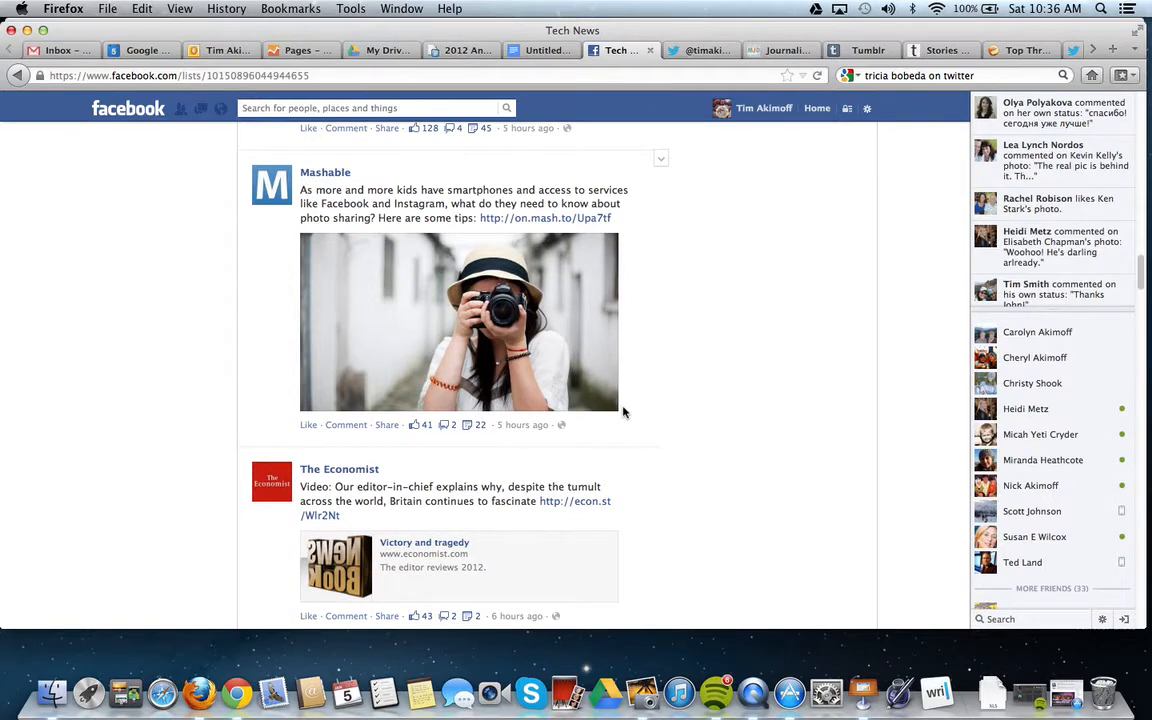
scroll(623, 411, "down", 15)
scroll(623, 411, "down", 5)
scroll(623, 411, "up", 20)
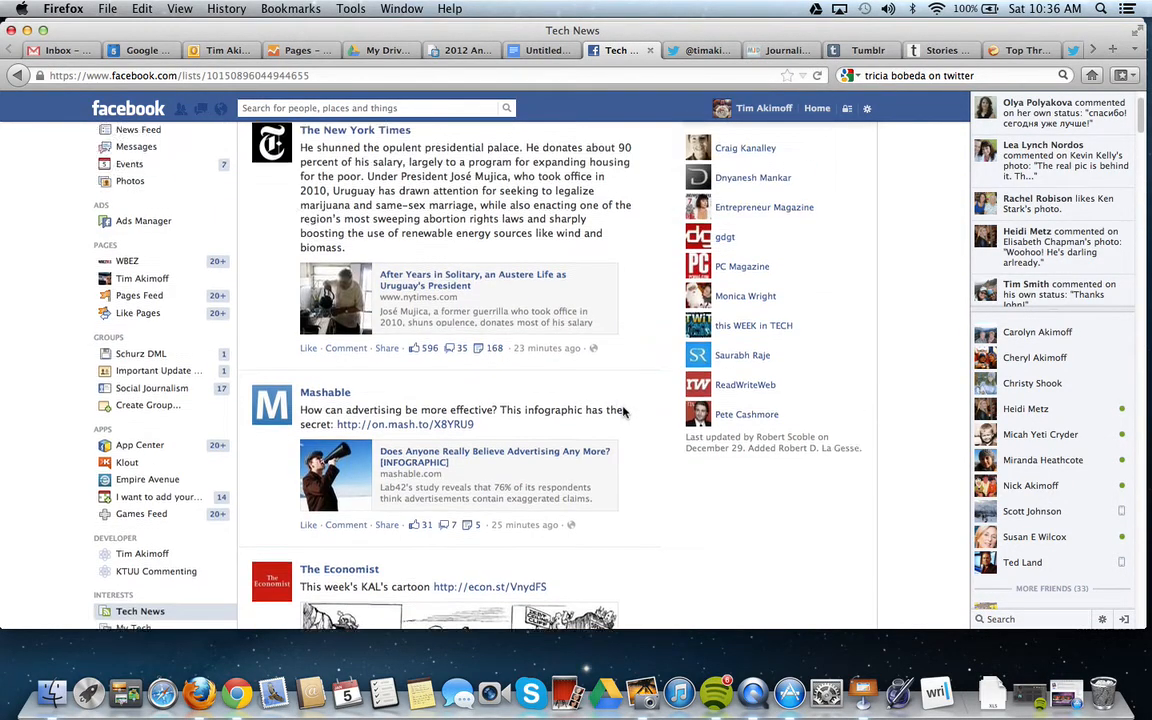
Leave the Tech News list for the home feed and switch to the untitled Google Drive document.
scroll(623, 411, "up", 2)
left_click(128, 106)
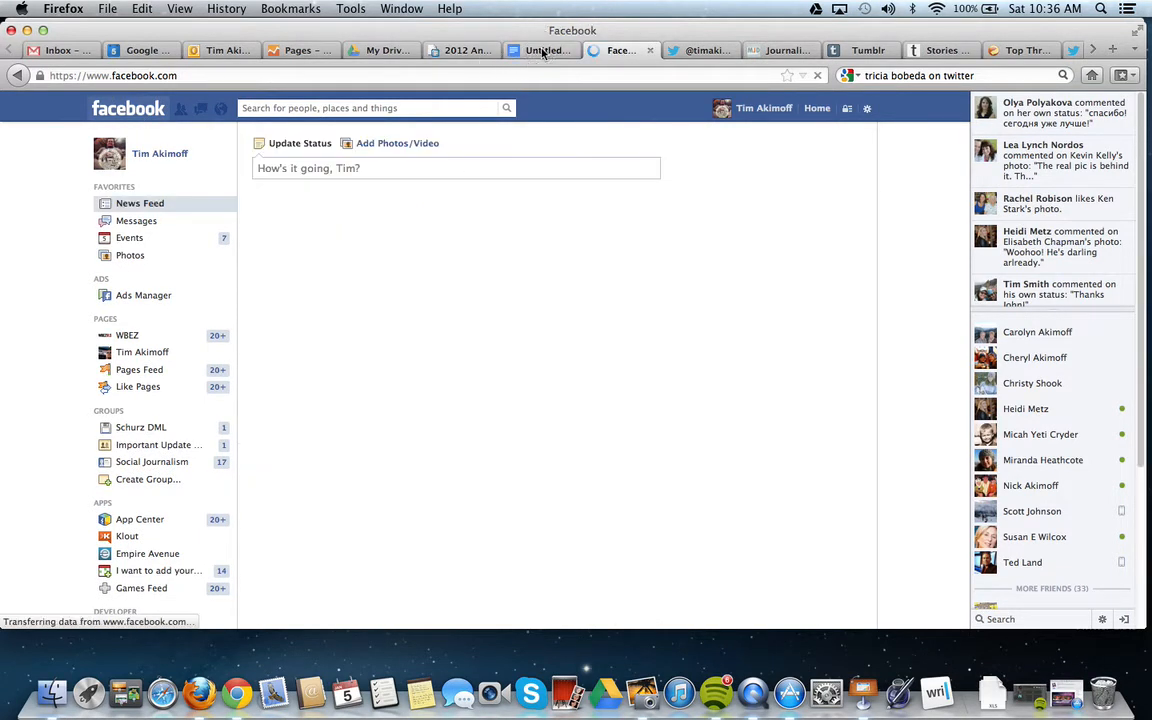
left_click(535, 50)
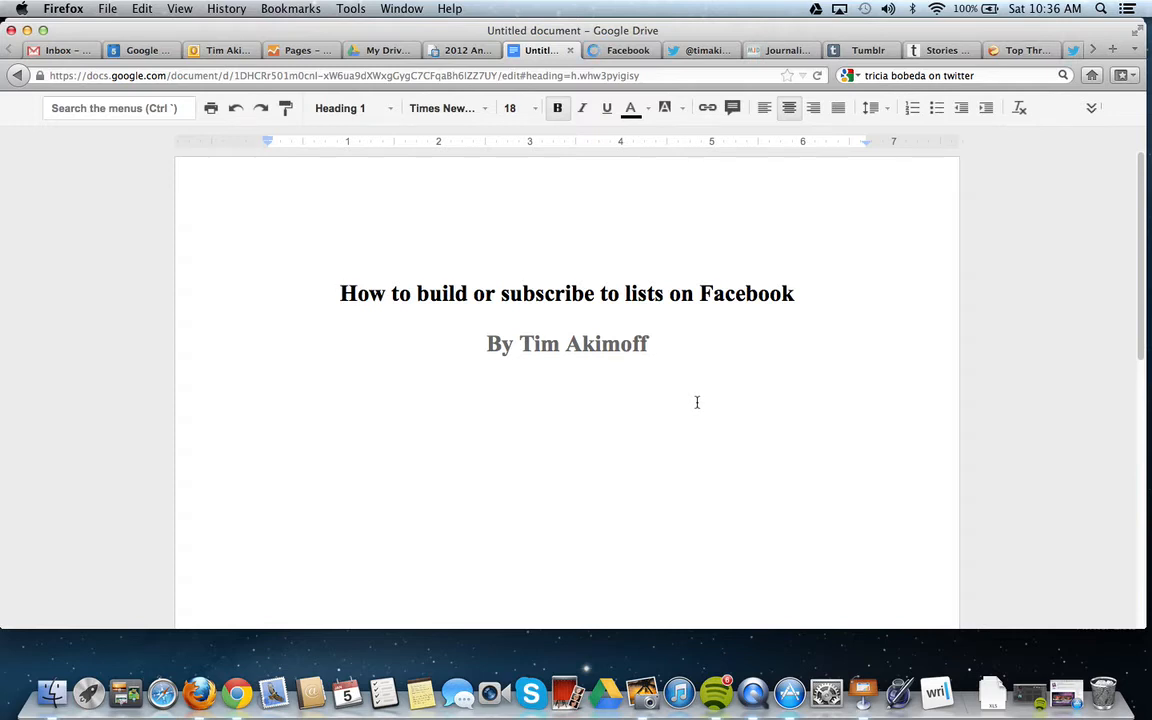